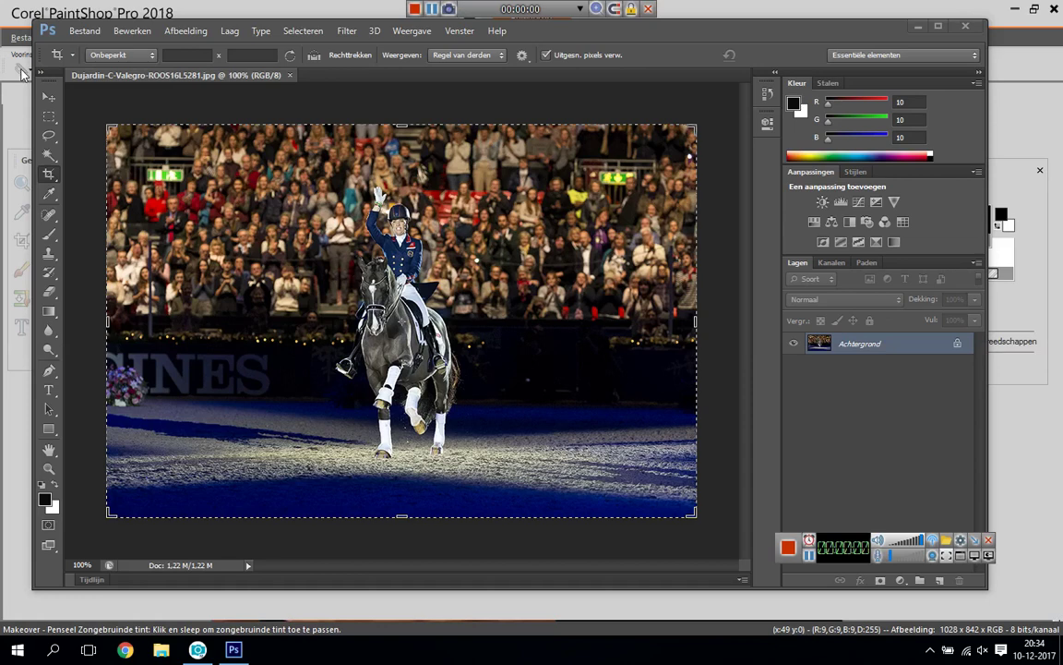
Step: Apply Brightness/Contrast to the arena photo with brightness 41 and contrast -50
click(186, 30)
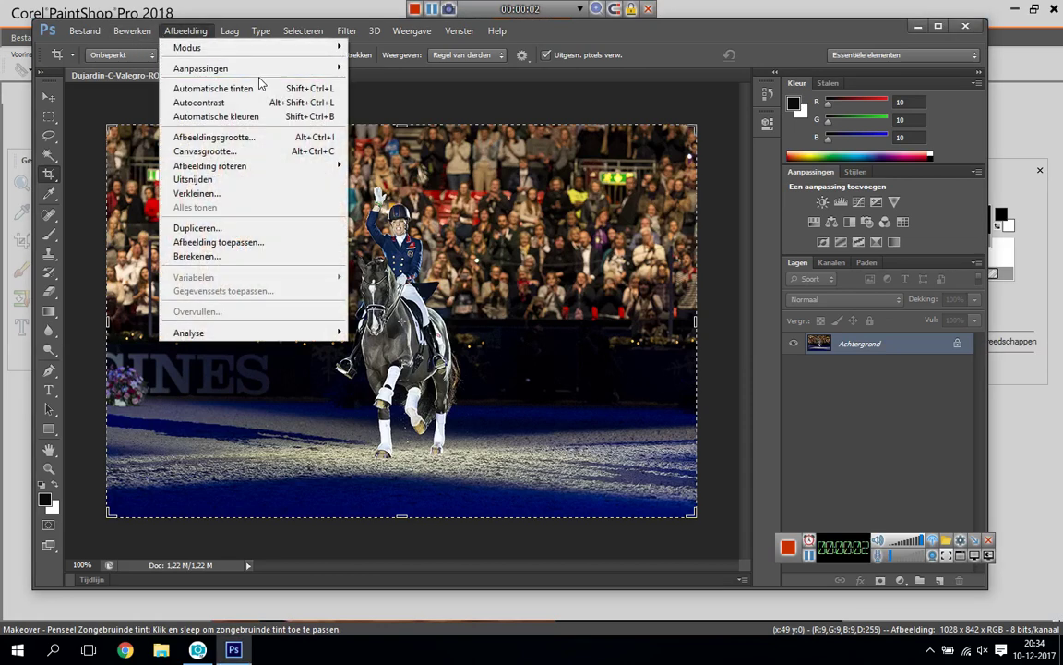
mouse_move(201, 68)
click(314, 60)
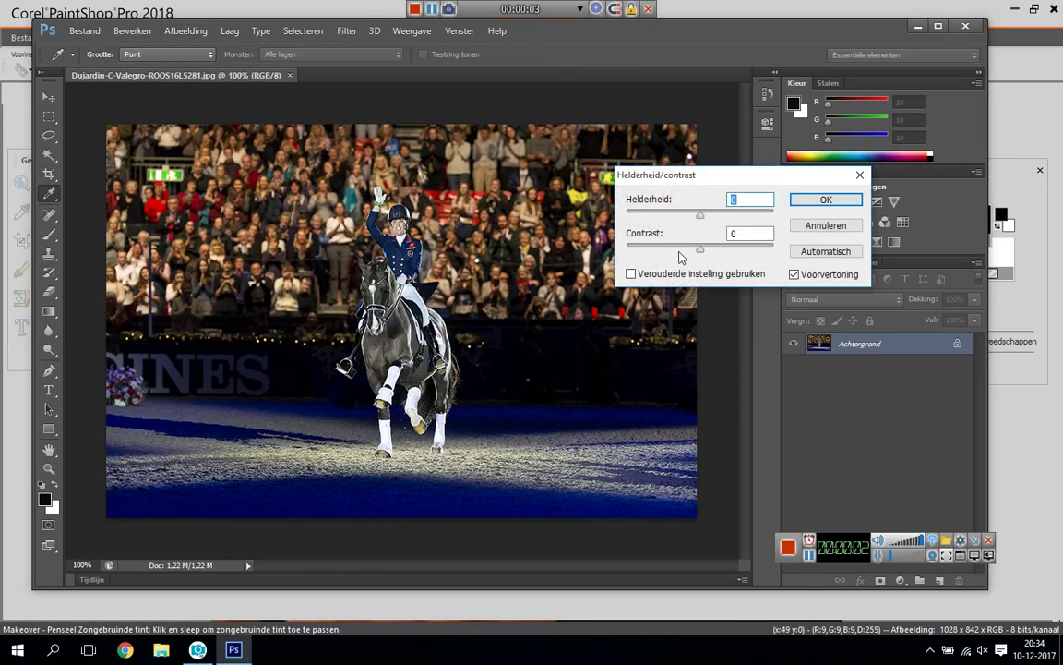
drag(701, 217, 721, 218)
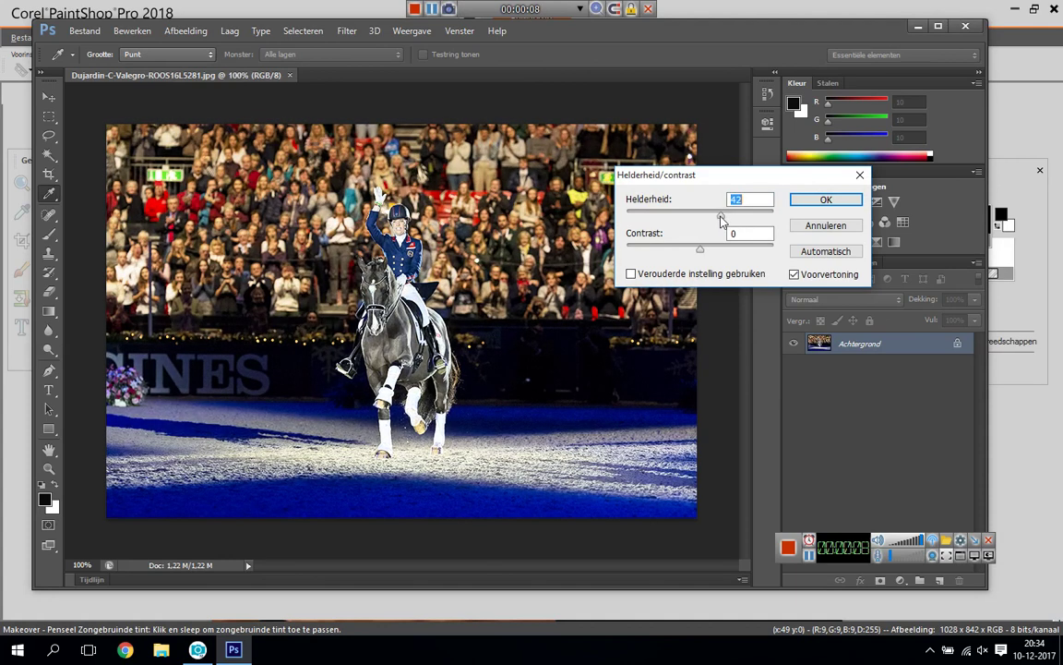
drag(694, 251, 626, 269)
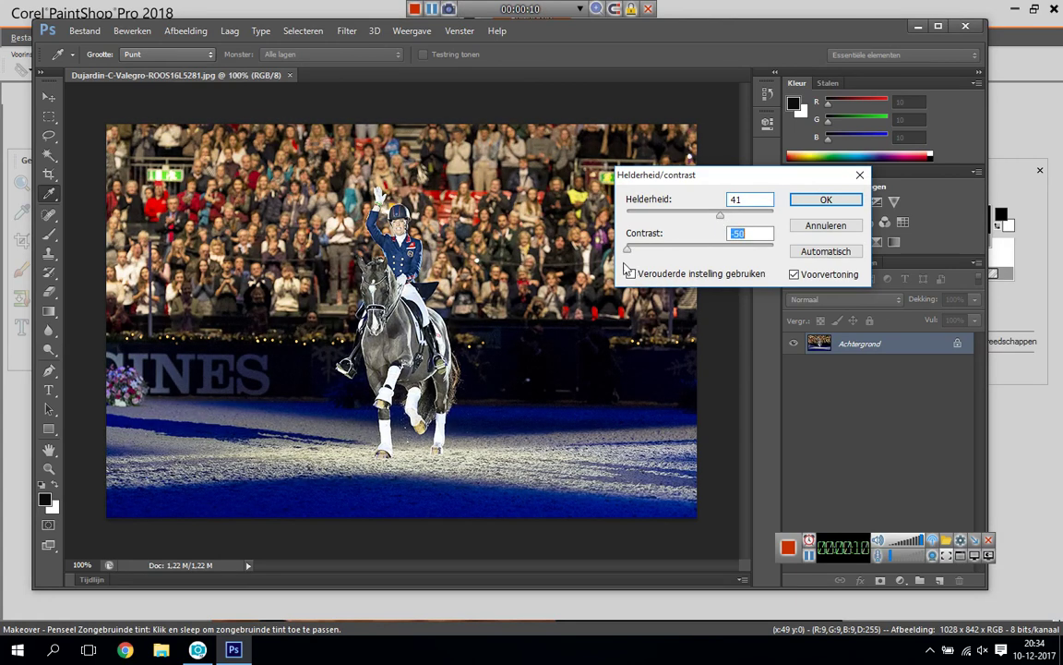
click(826, 200)
key(c)
Step: Apply a Vibrance adjustment with vibrance +100 and saturation +12
click(185, 30)
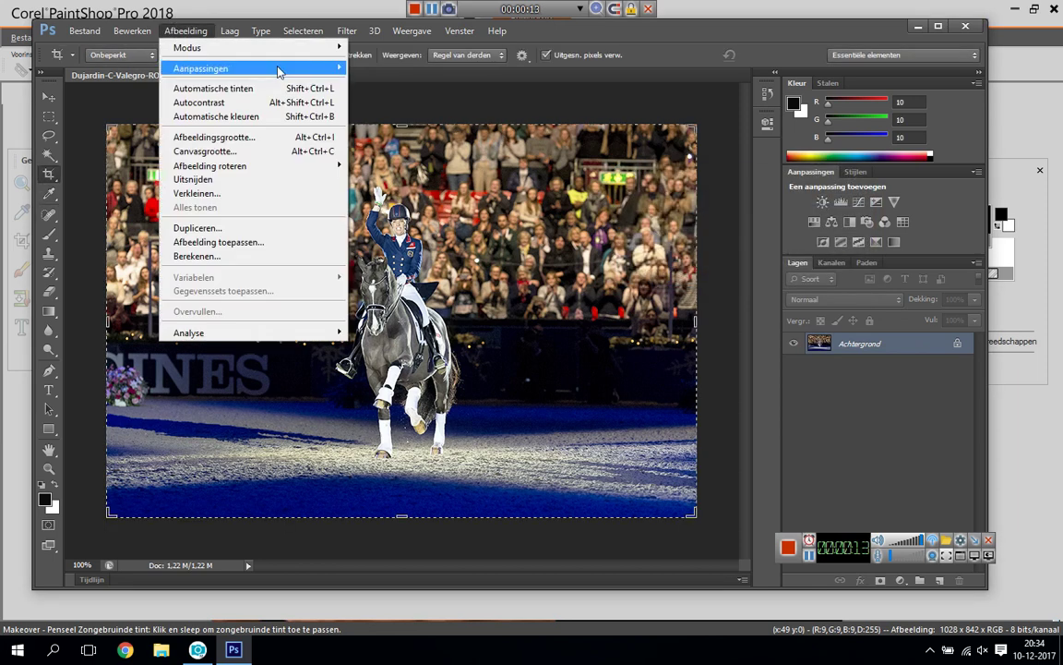
click(389, 132)
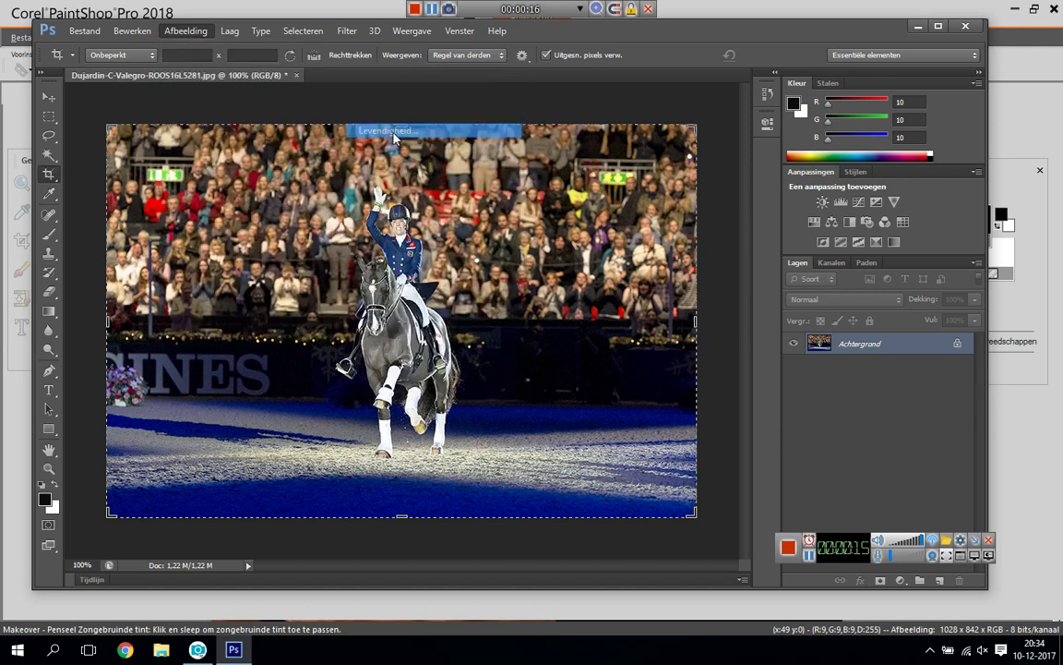
drag(649, 251, 729, 263)
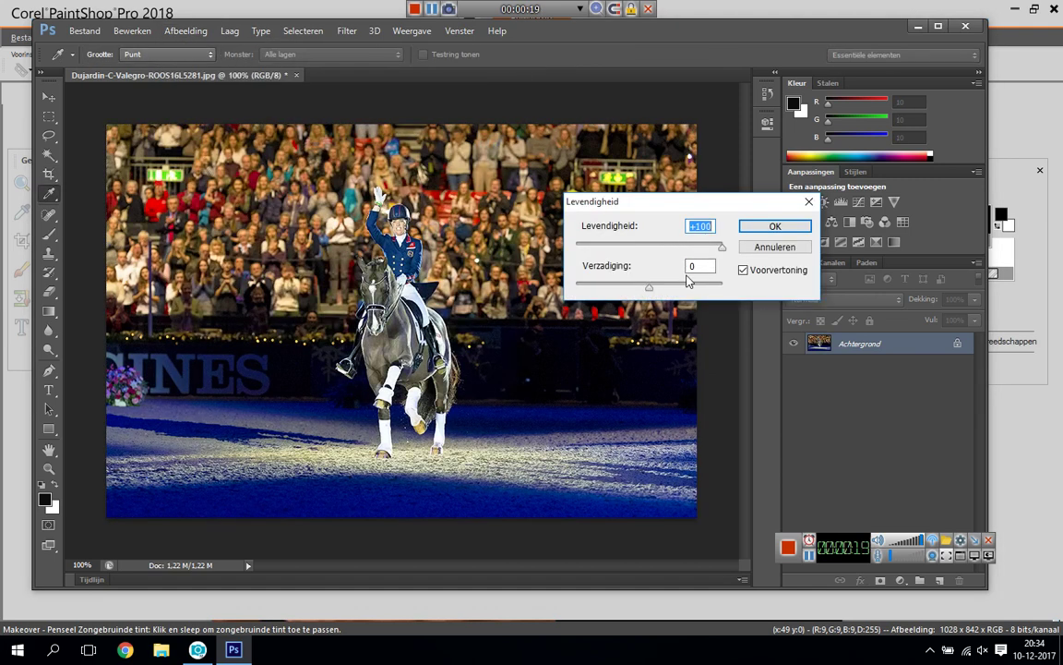
mouse_move(649, 288)
mouse_down()
mouse_move(686, 292)
mouse_move(658, 290)
mouse_up()
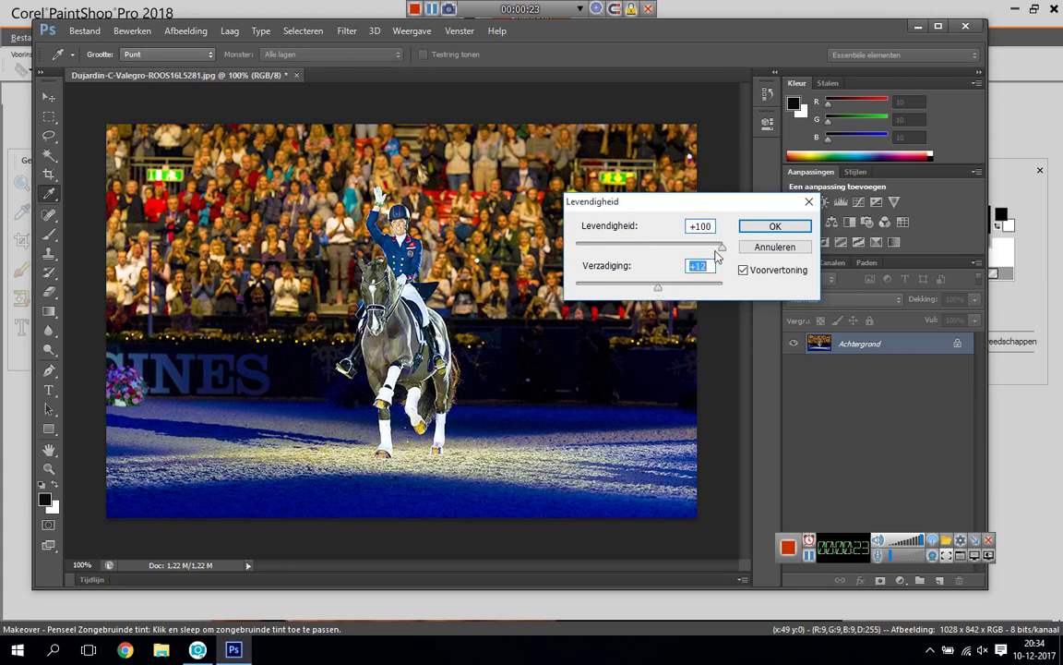
click(749, 226)
Step: Apply Shadows/Highlights with shadows amount 0% and highlights amount 72%
key(c)
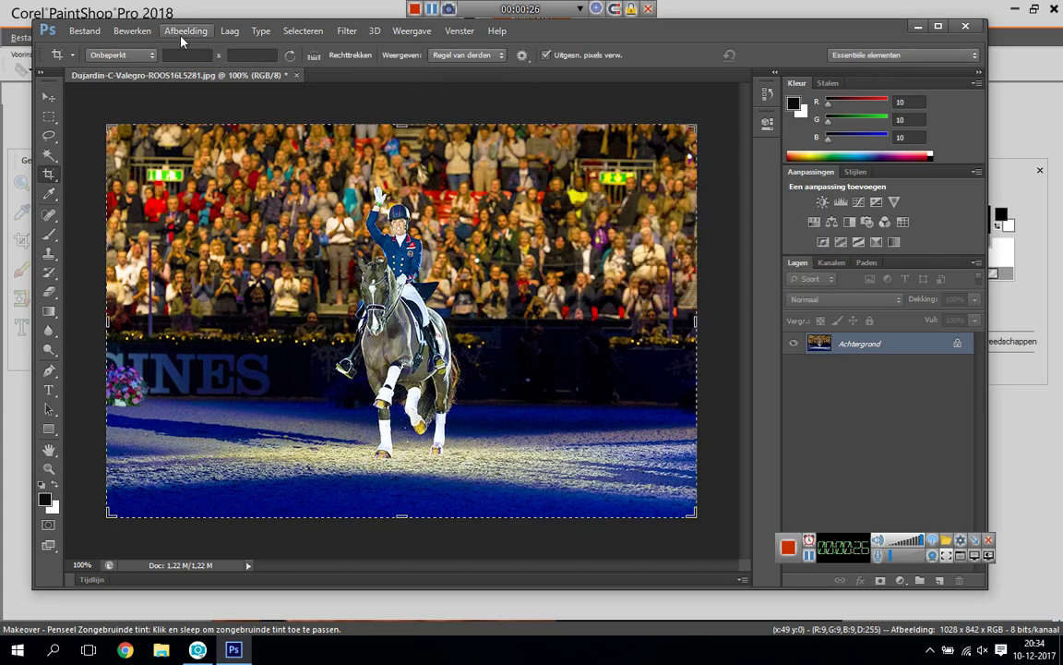
click(182, 34)
mouse_move(200, 68)
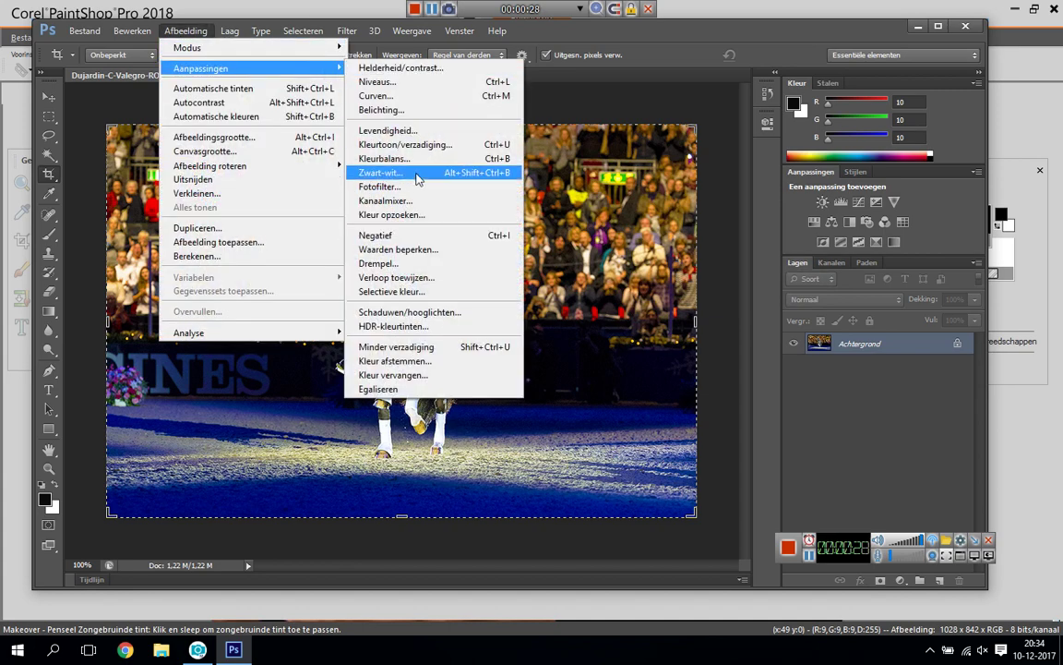
key(Escape)
key(Escape)
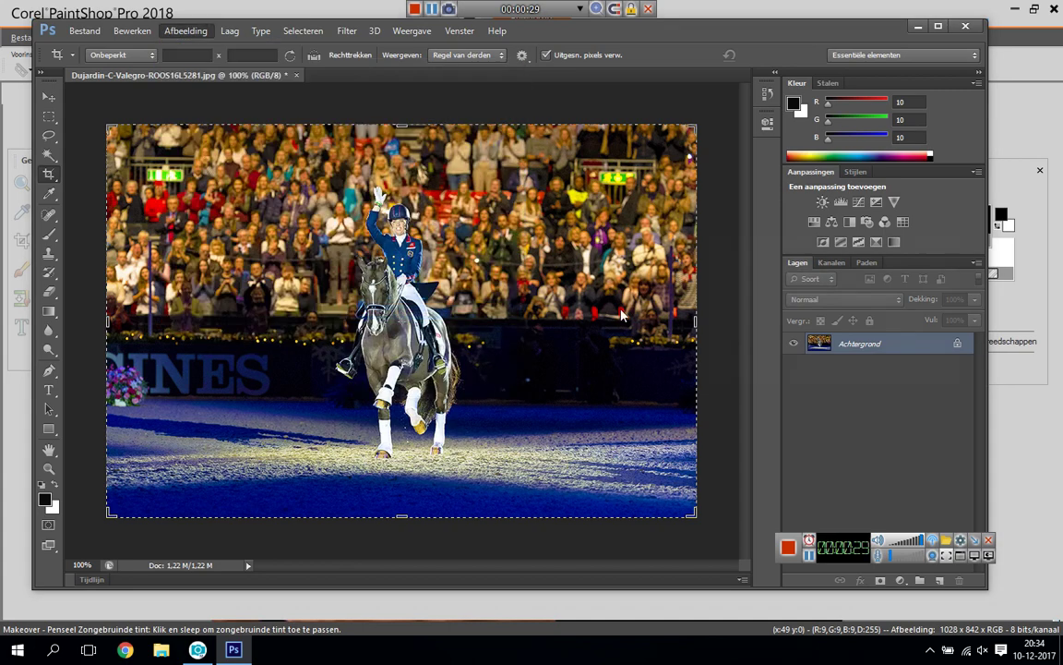
drag(718, 299, 631, 301)
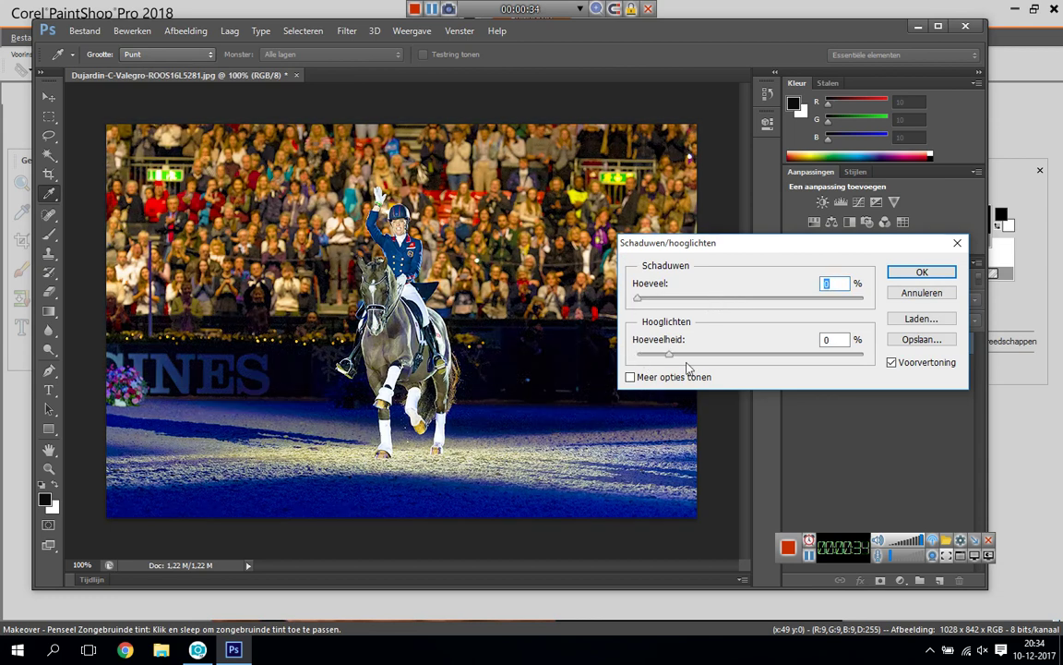
drag(644, 358, 829, 356)
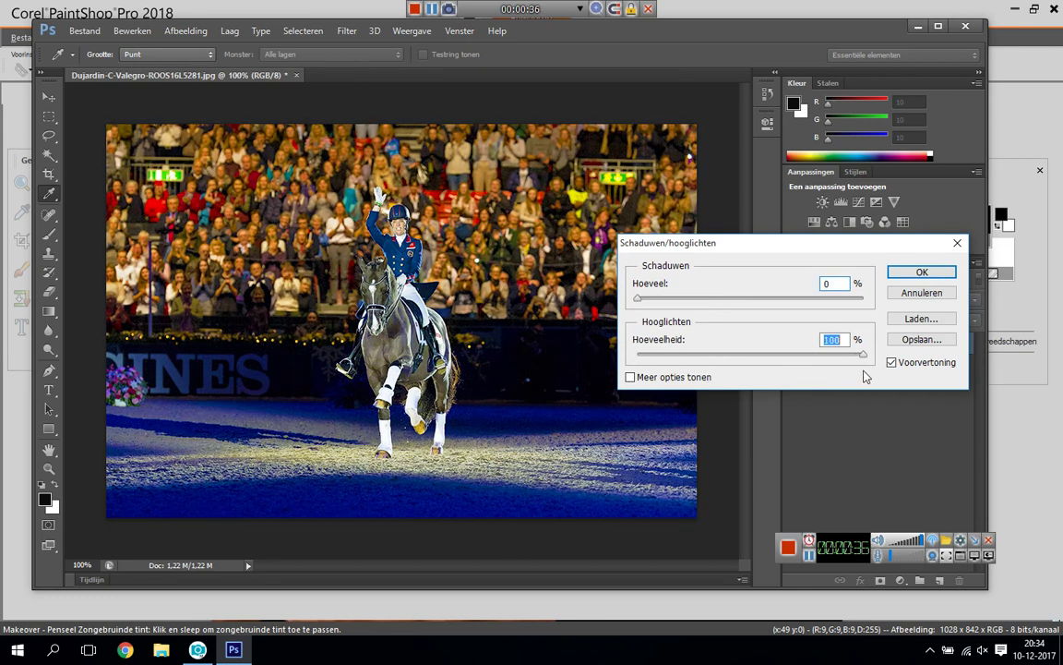
drag(865, 351, 830, 358)
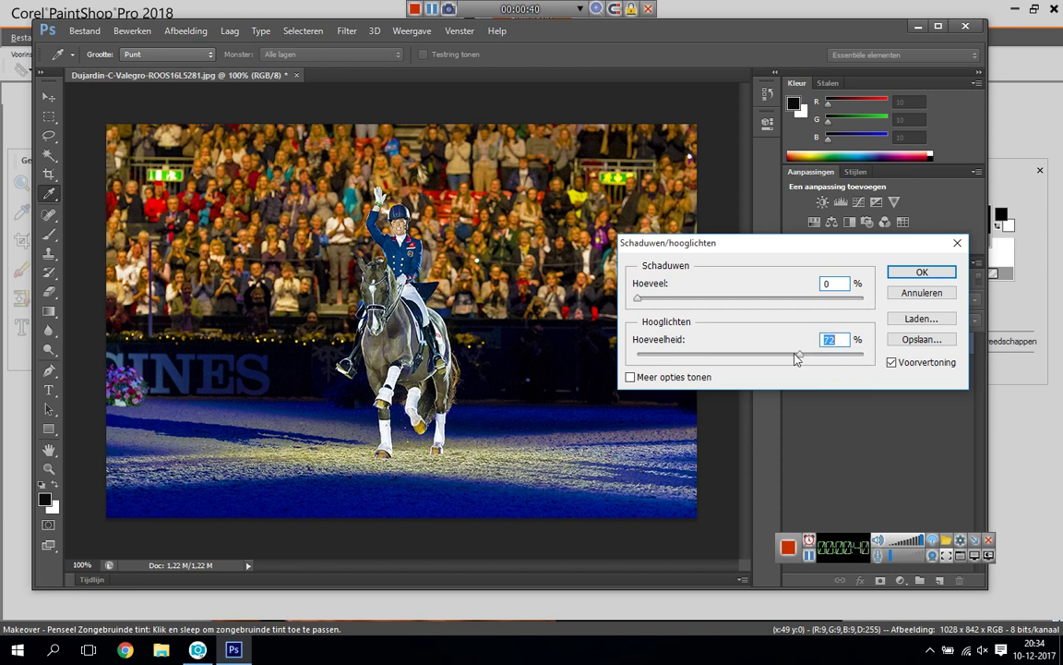
click(921, 272)
key(c)
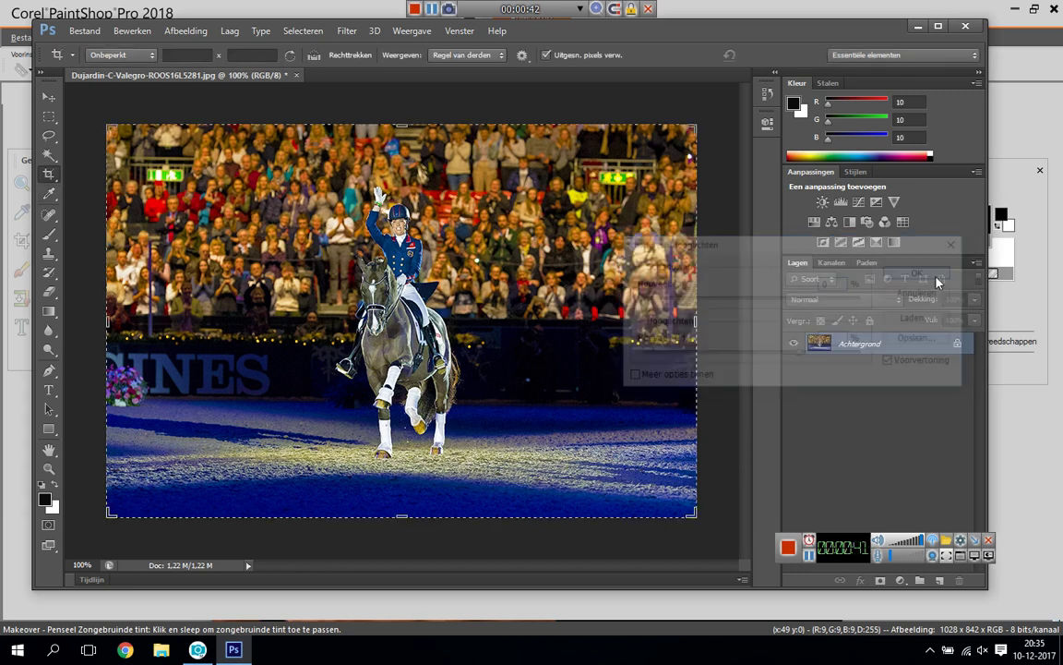
Step: Save the edited arena photo as a quality 8 JPEG and close Photoshop
click(49, 231)
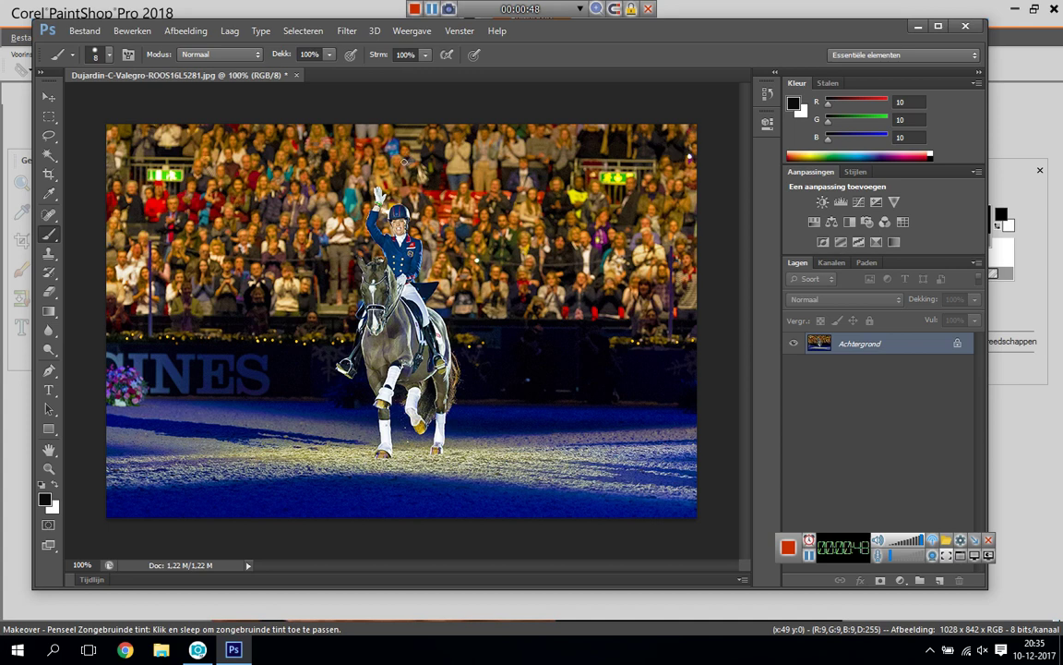
click(84, 30)
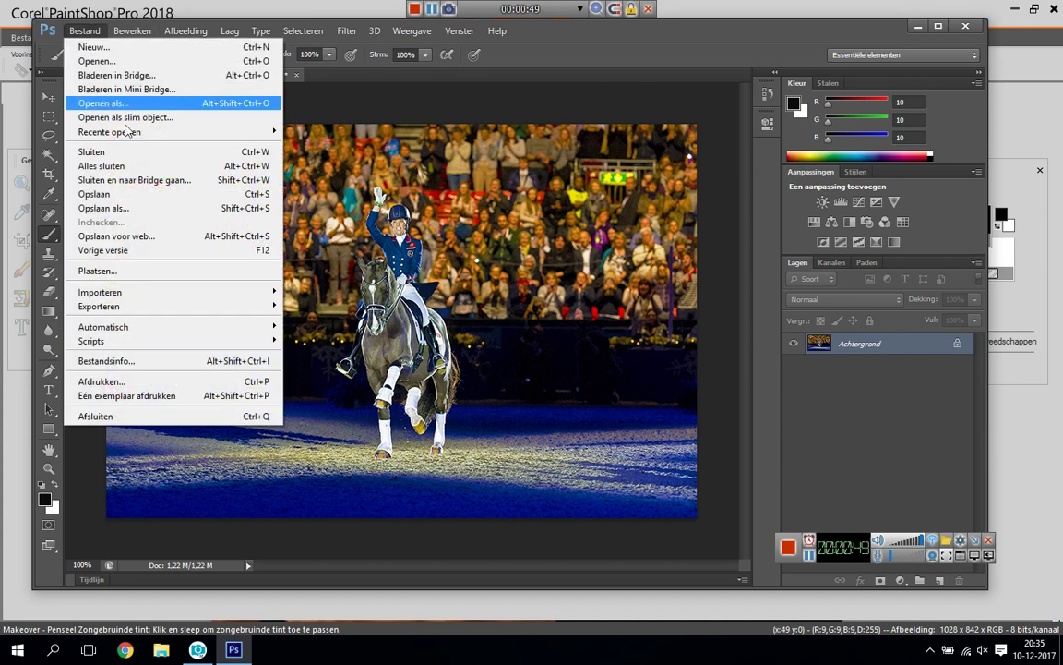
click(130, 193)
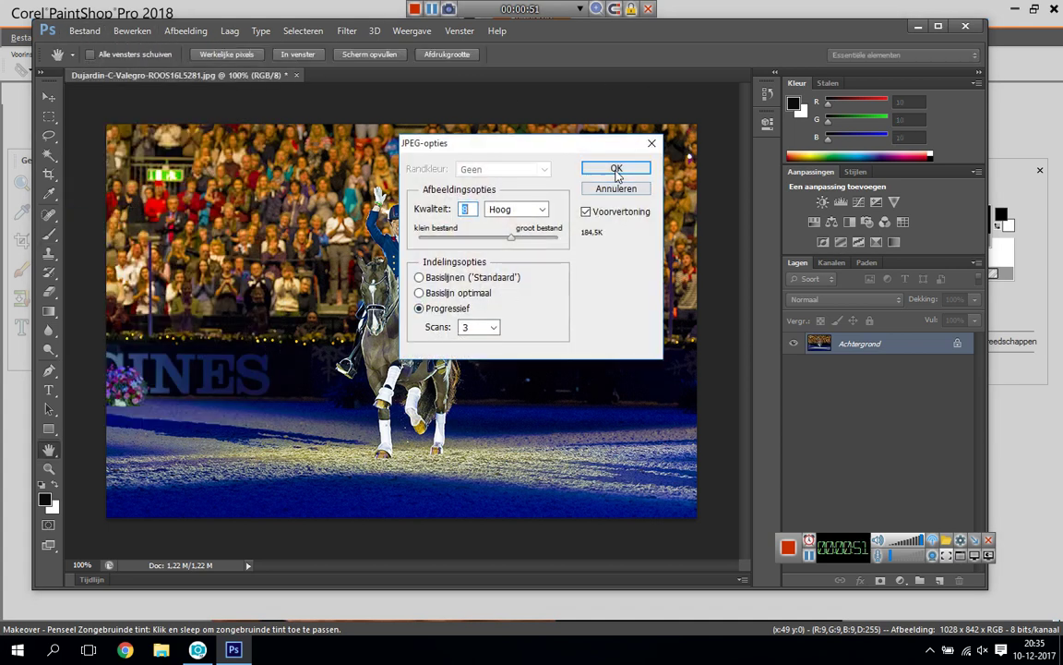
click(616, 166)
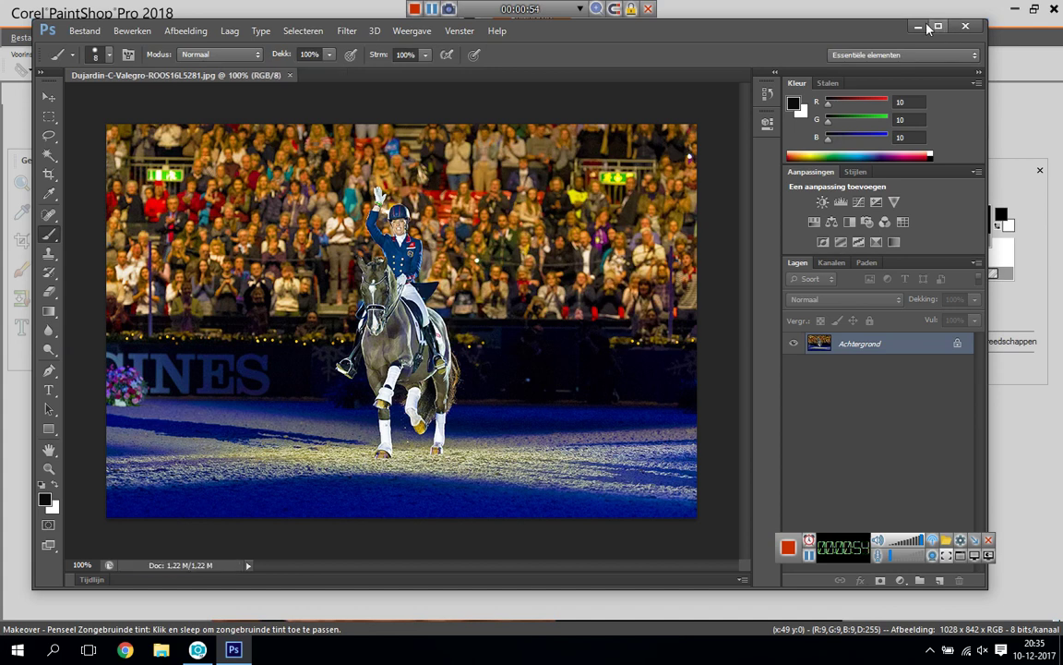
click(965, 27)
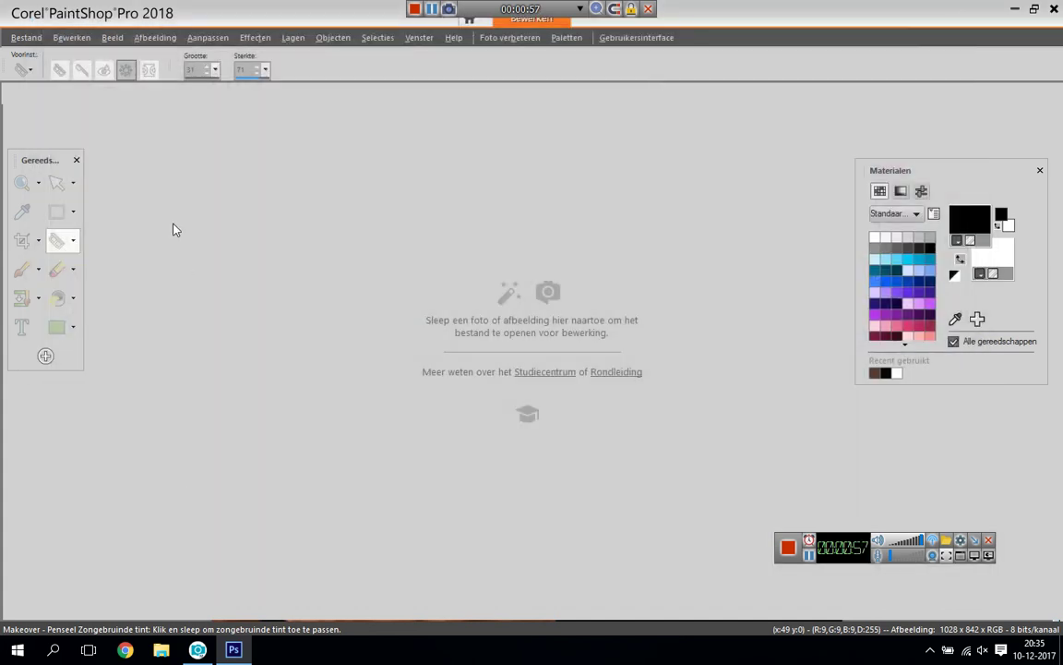
Step: Open the edited dressage arena photo in PaintShop Pro
click(25, 37)
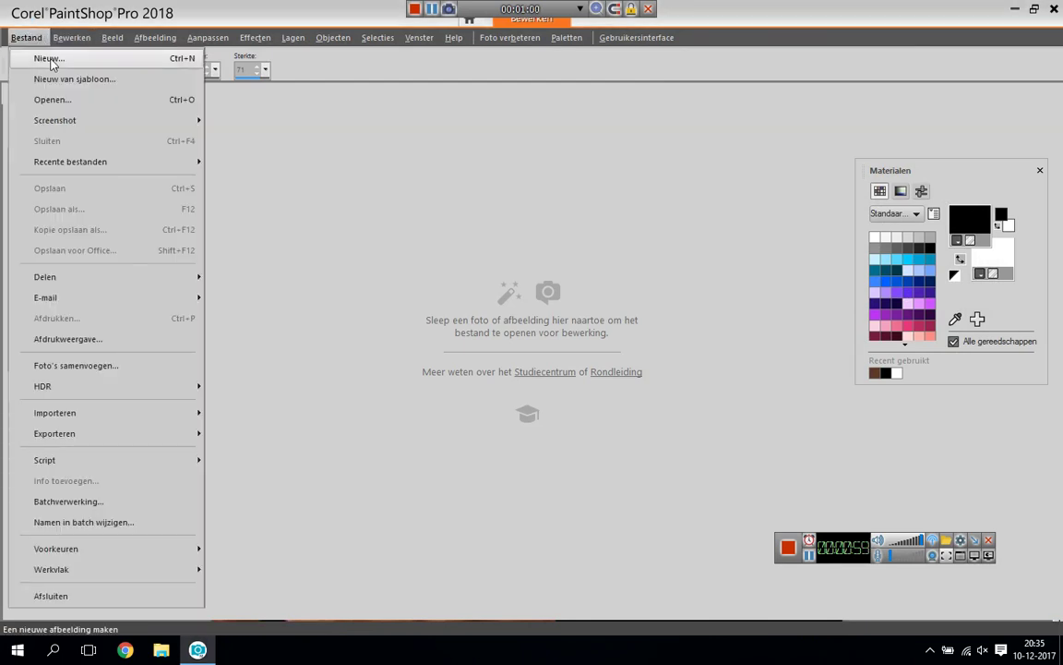
click(83, 102)
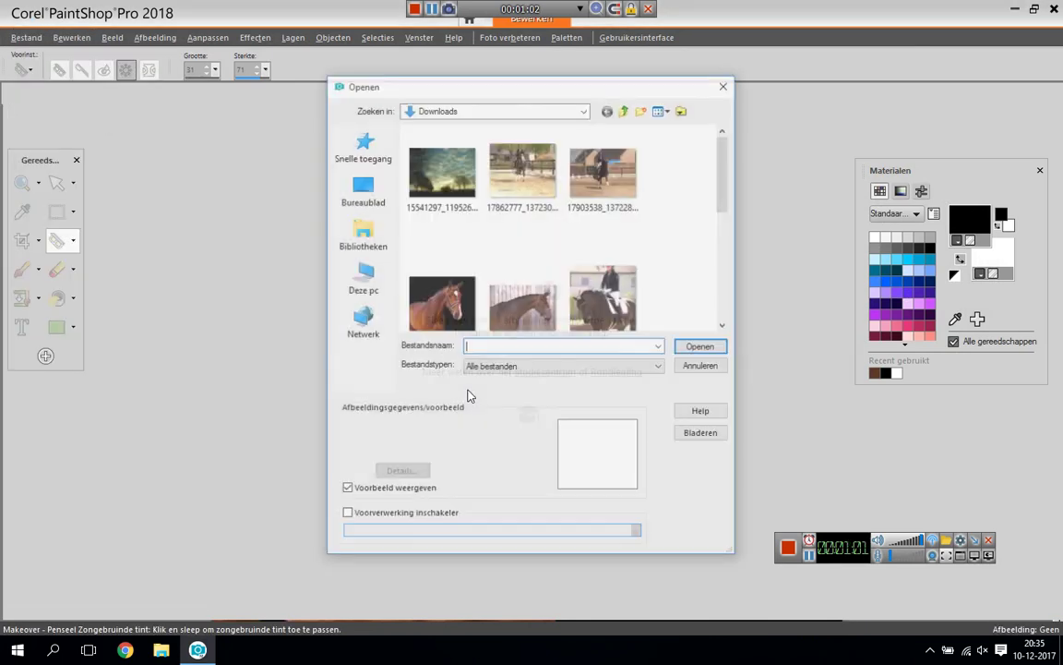
drag(729, 178, 736, 277)
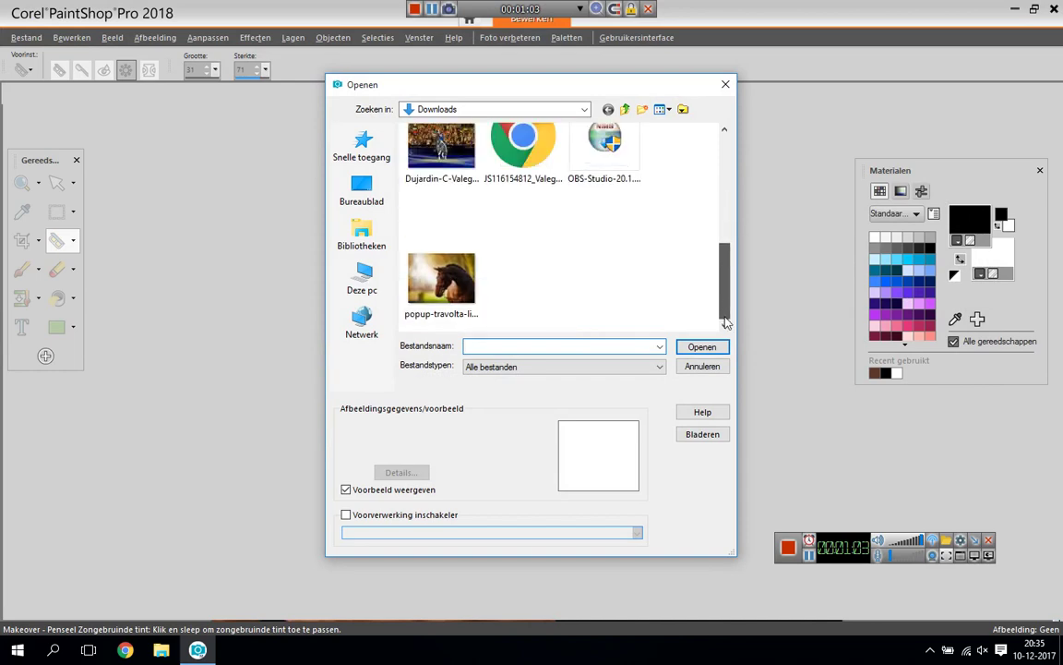
double_click(461, 156)
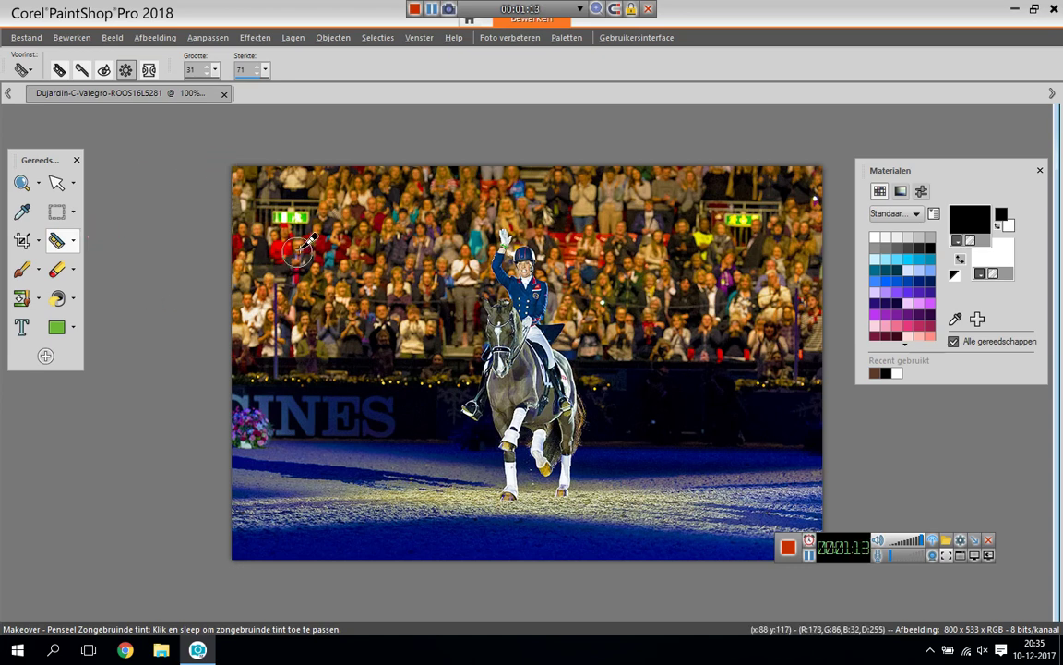
Step: Zoom the photo in to 150% and select the Makeover suntan brush
click(22, 183)
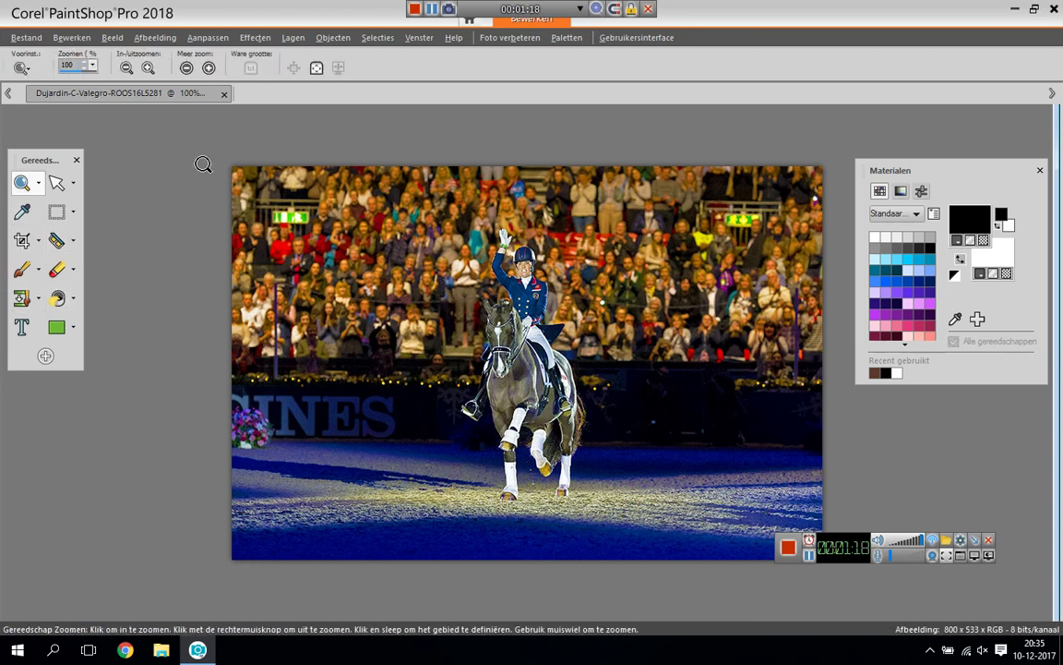
click(495, 358)
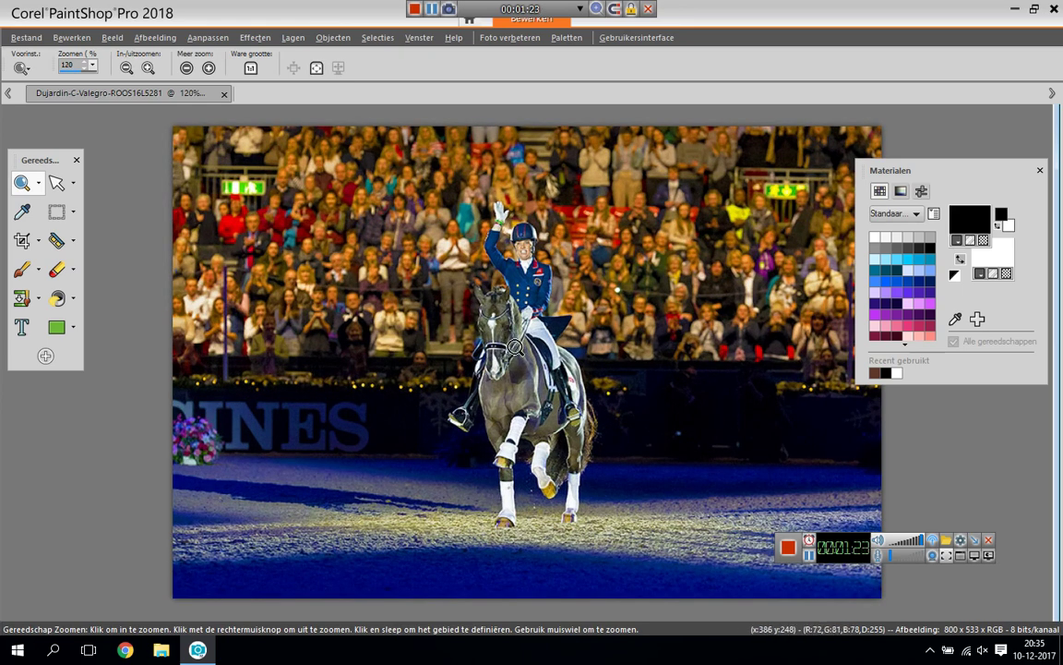
click(515, 346)
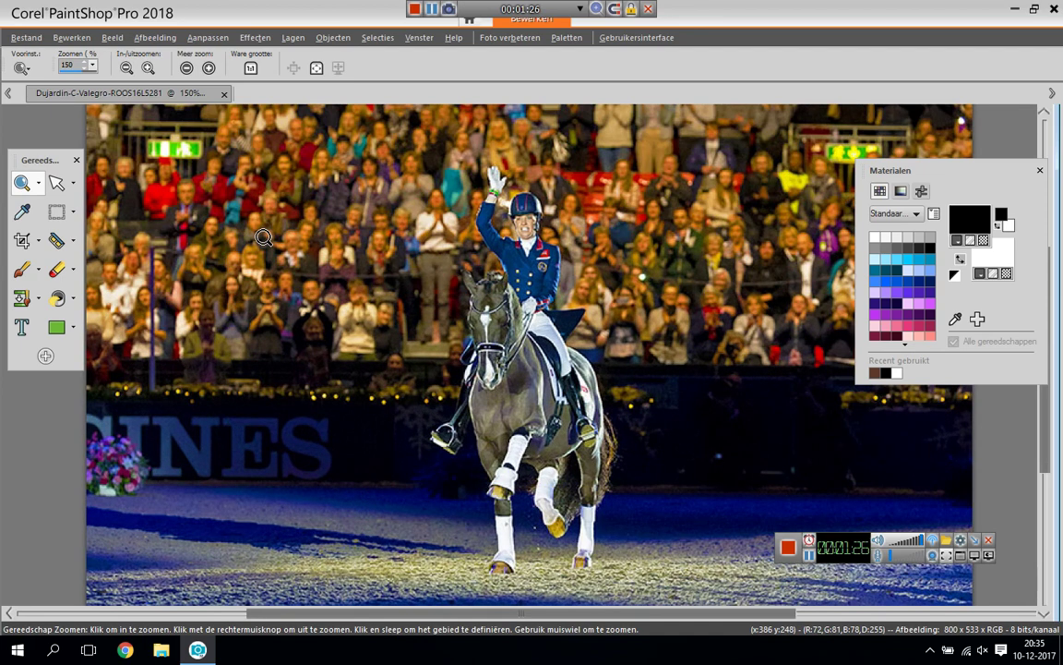
click(53, 239)
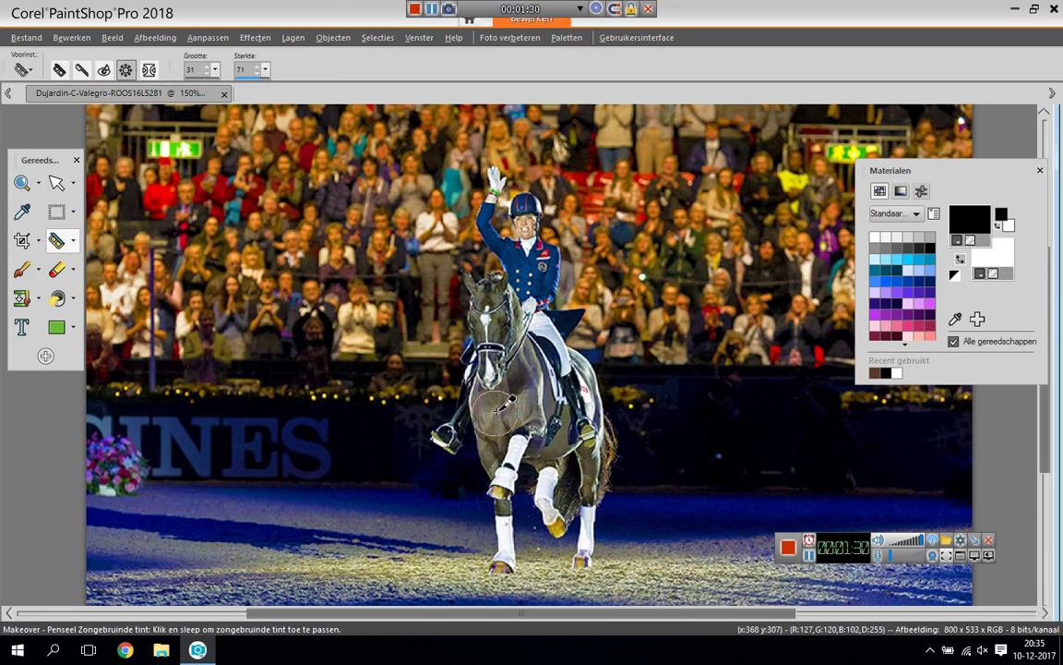
Step: Brush suntan tint over the horse's chest and body with the size-31 brush
drag(506, 403, 501, 395)
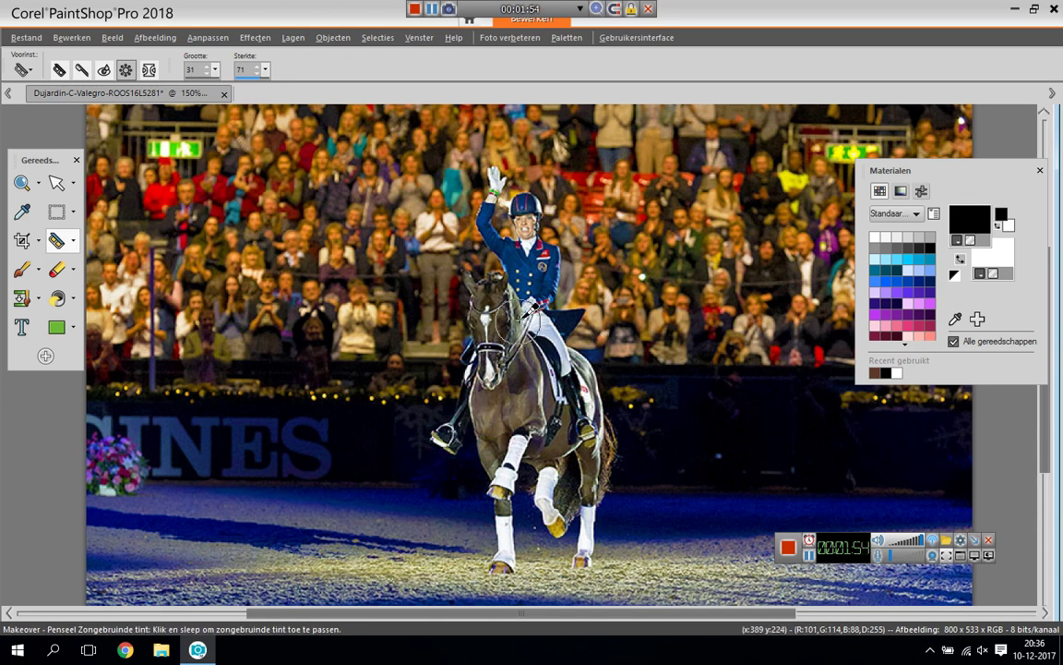
mouse_move(517, 316)
mouse_down()
mouse_move(503, 309)
mouse_move(517, 297)
mouse_up()
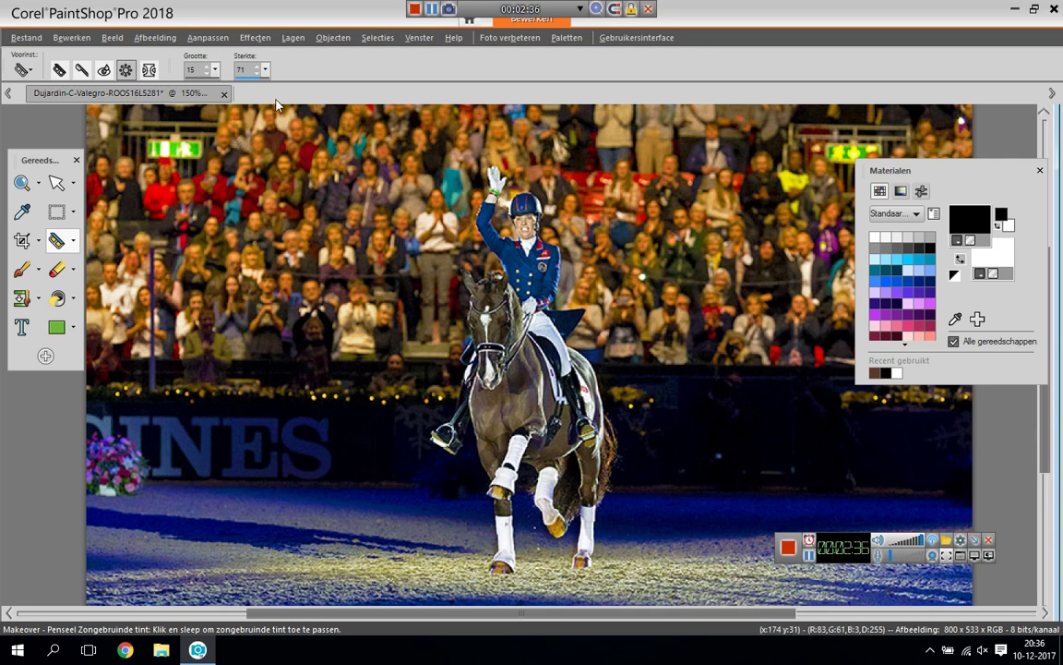
Step: Raise suntan brush strength to 92, zoom to 200% on the horse, and reselect the brush
click(266, 72)
drag(278, 88, 286, 89)
click(22, 183)
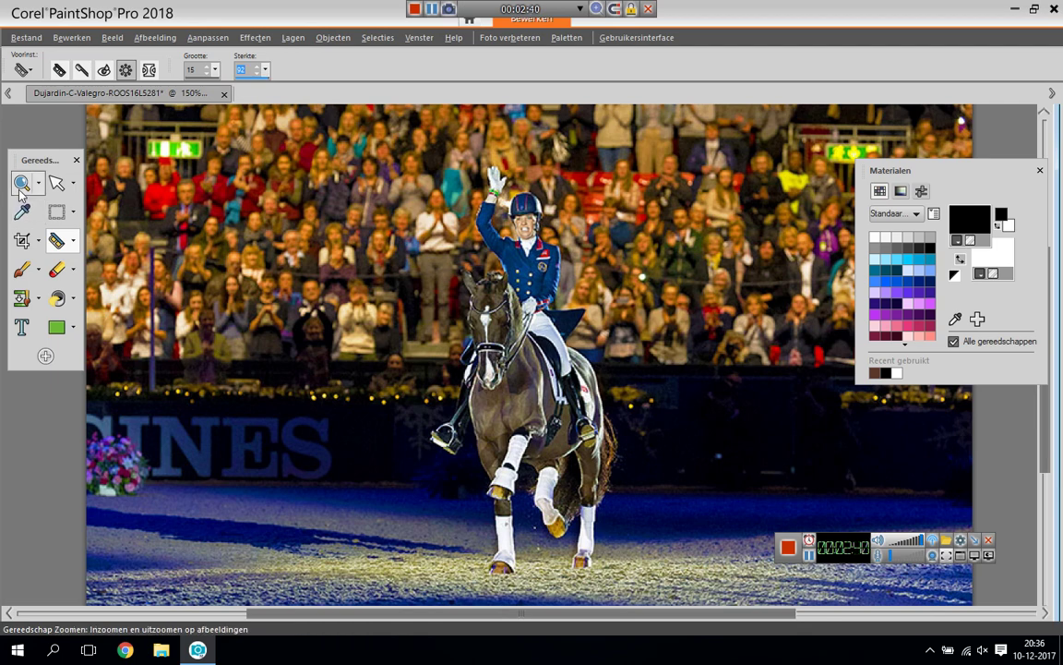
click(497, 345)
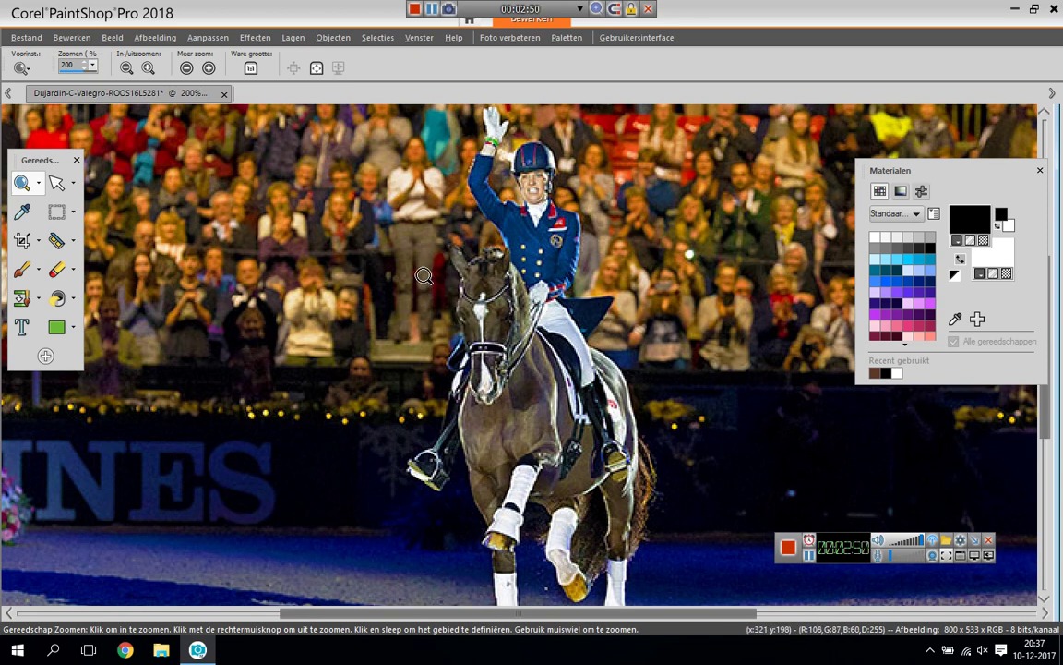
click(56, 240)
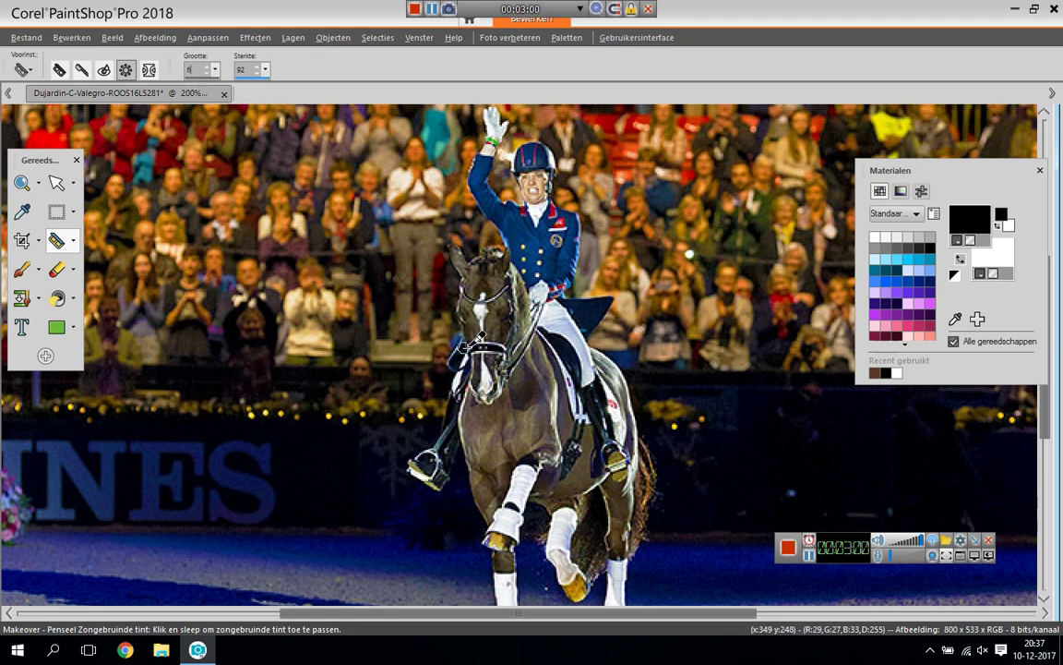
Step: Tan the horse's head, leg, boot and stirrup areas, resizing the brush to 7
click(207, 69)
text(2)
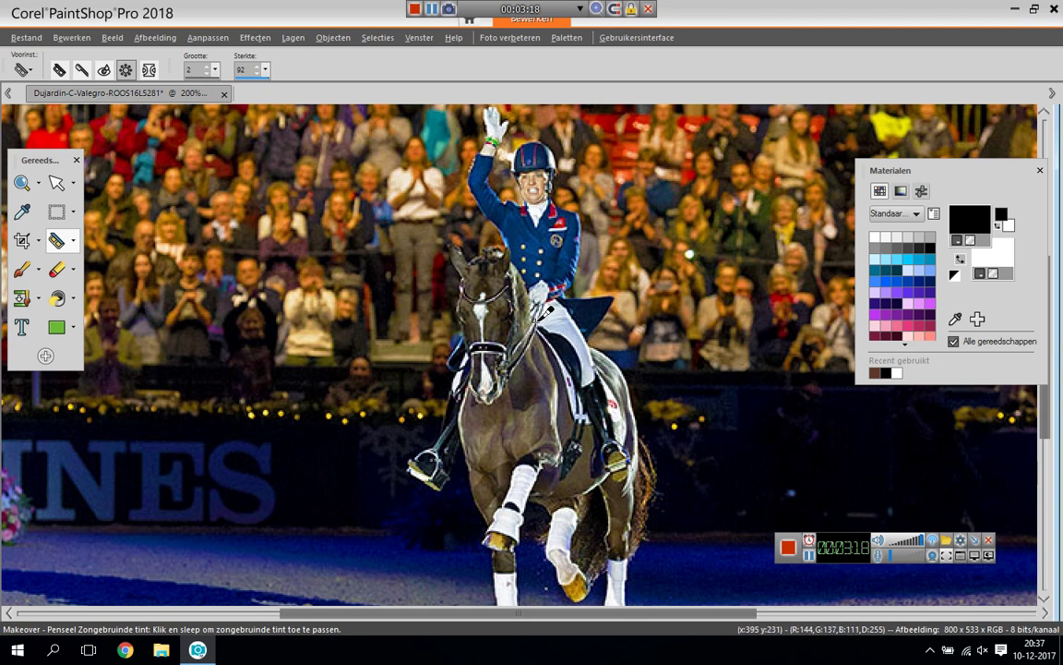
drag(553, 300, 547, 319)
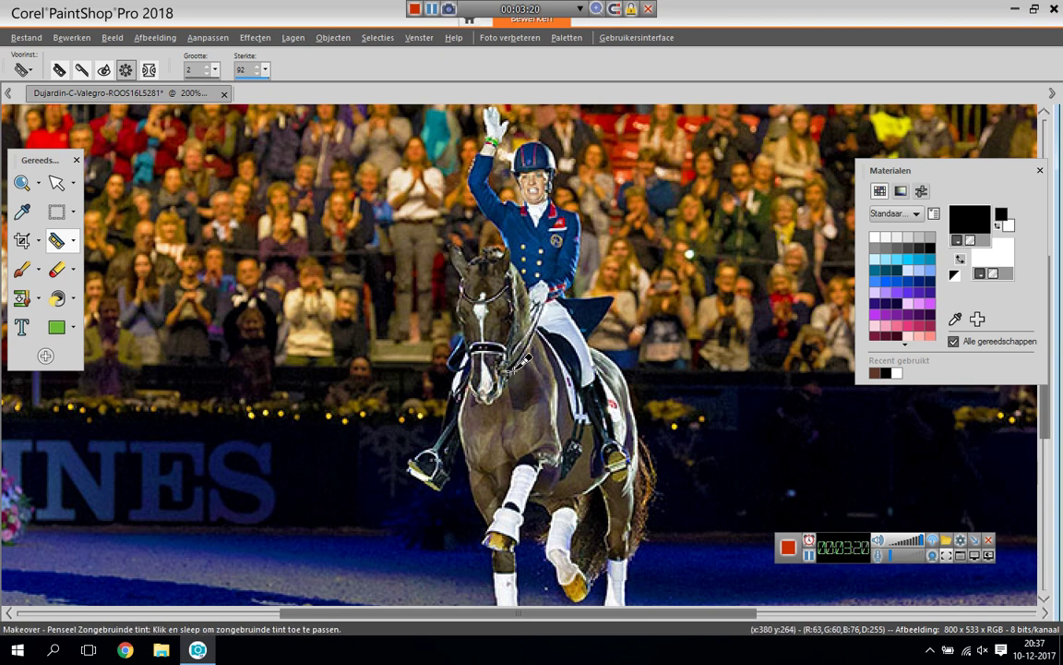
drag(517, 307, 596, 430)
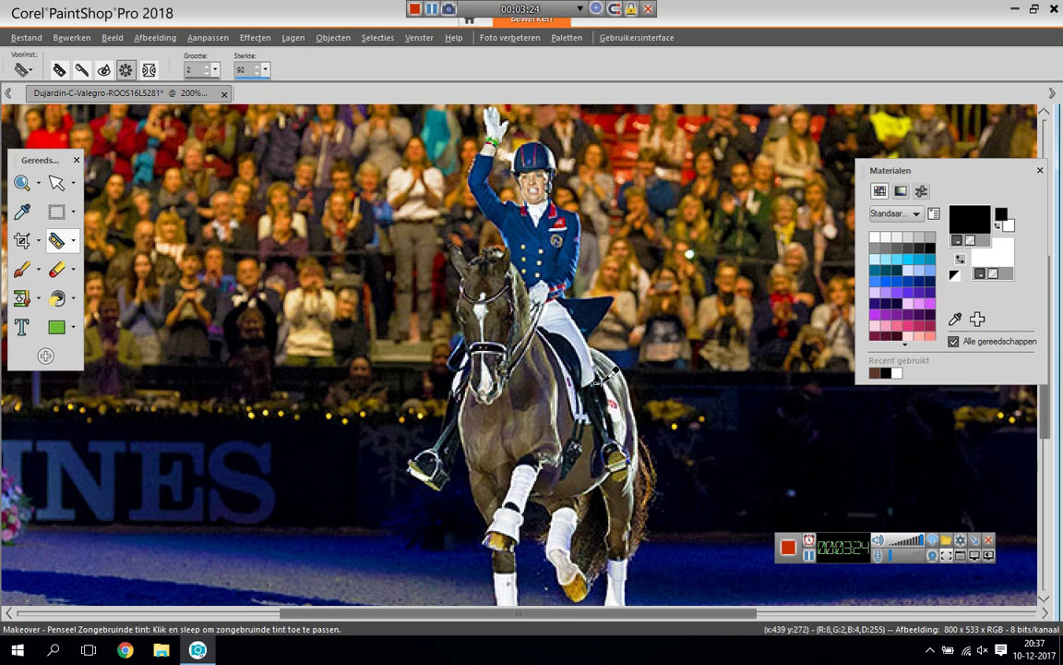
click(212, 71)
text(7)
drag(598, 386, 604, 347)
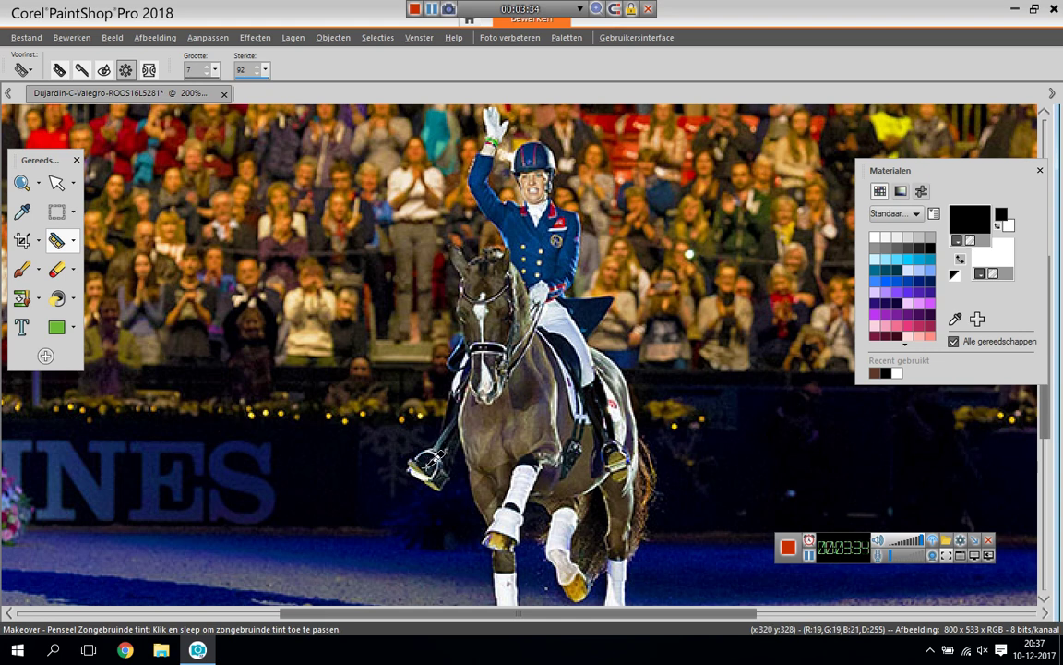
mouse_move(441, 460)
mouse_down()
mouse_move(448, 467)
mouse_move(459, 426)
mouse_up()
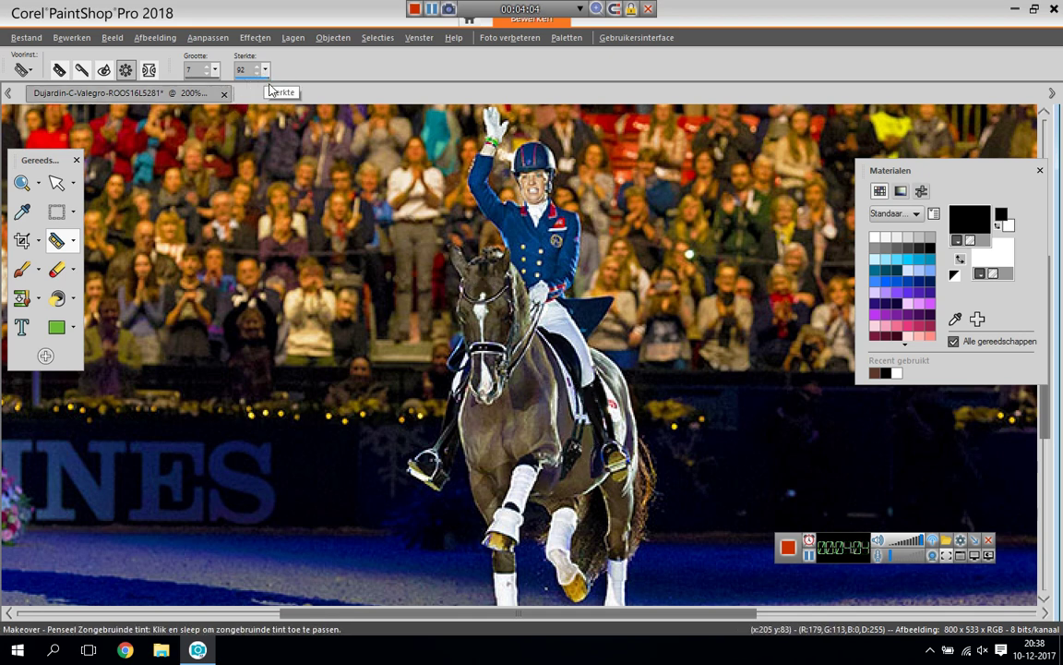
Step: At strength 100, darken the horse's head, face, neck, chest and leg
drag(270, 73, 279, 100)
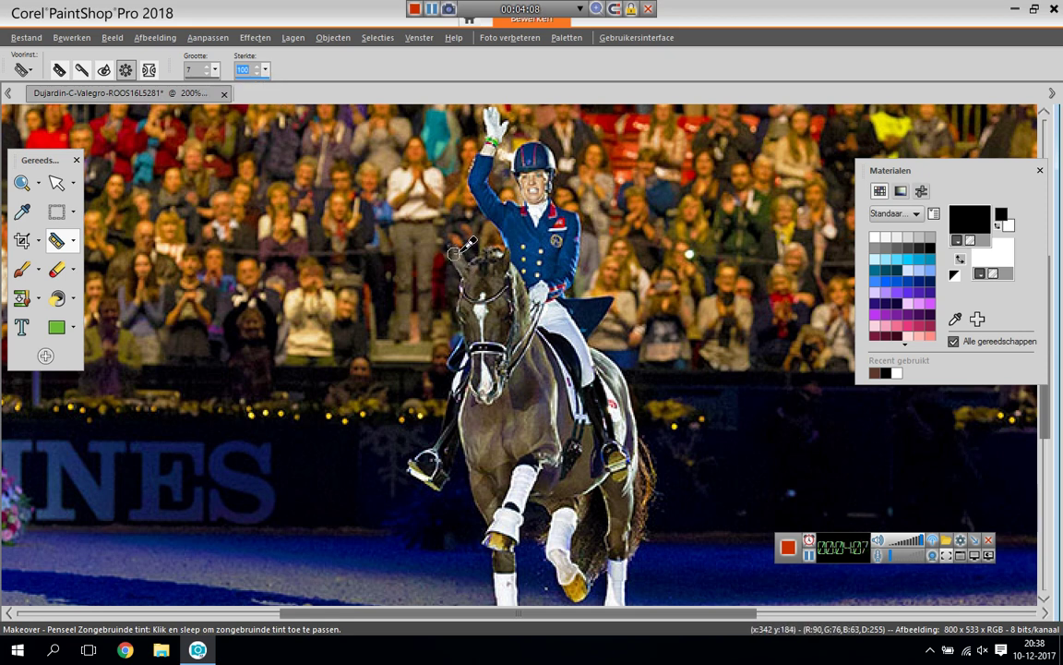
mouse_move(454, 252)
mouse_down()
mouse_move(507, 296)
mouse_move(491, 369)
mouse_move(494, 318)
mouse_up()
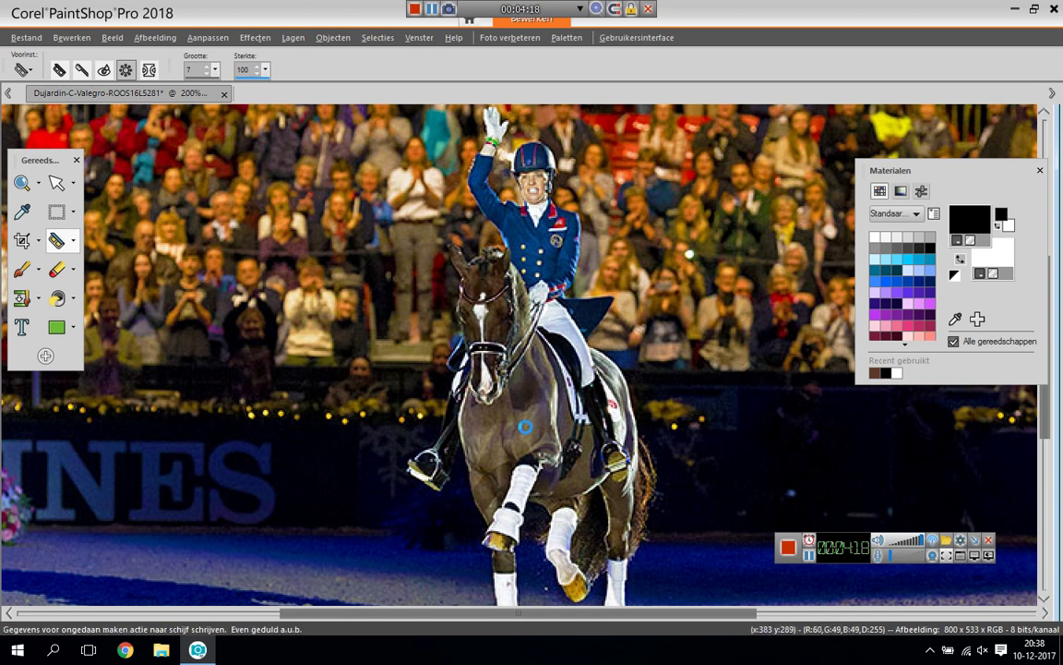
mouse_move(493, 318)
mouse_down()
mouse_move(534, 275)
mouse_move(529, 449)
mouse_move(518, 423)
mouse_move(530, 317)
mouse_up()
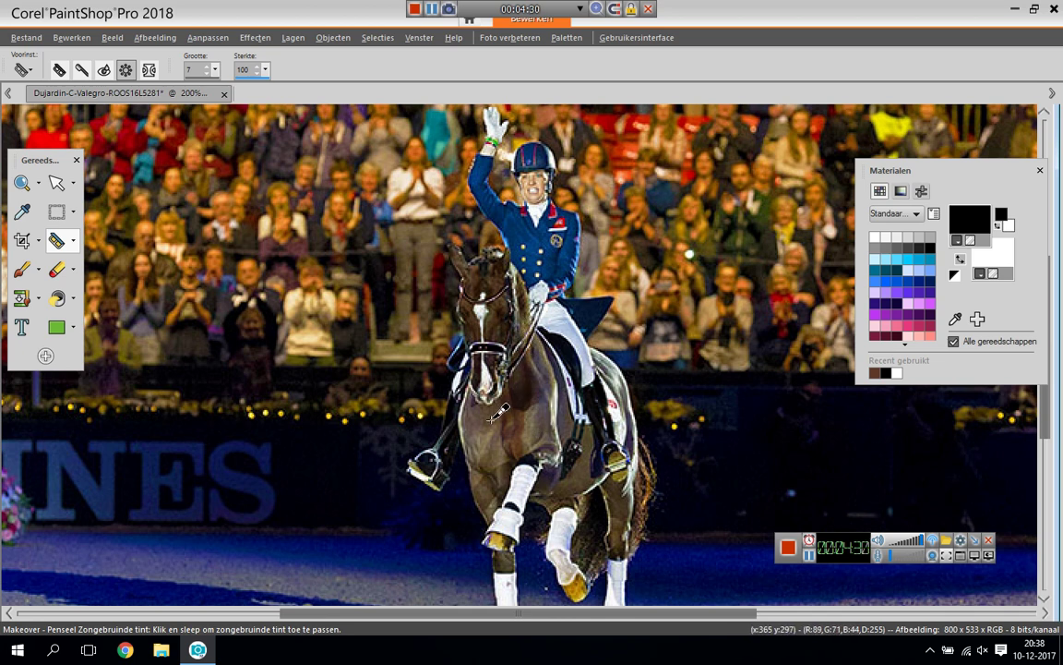
mouse_move(492, 417)
mouse_down()
mouse_move(473, 459)
mouse_move(478, 388)
mouse_up()
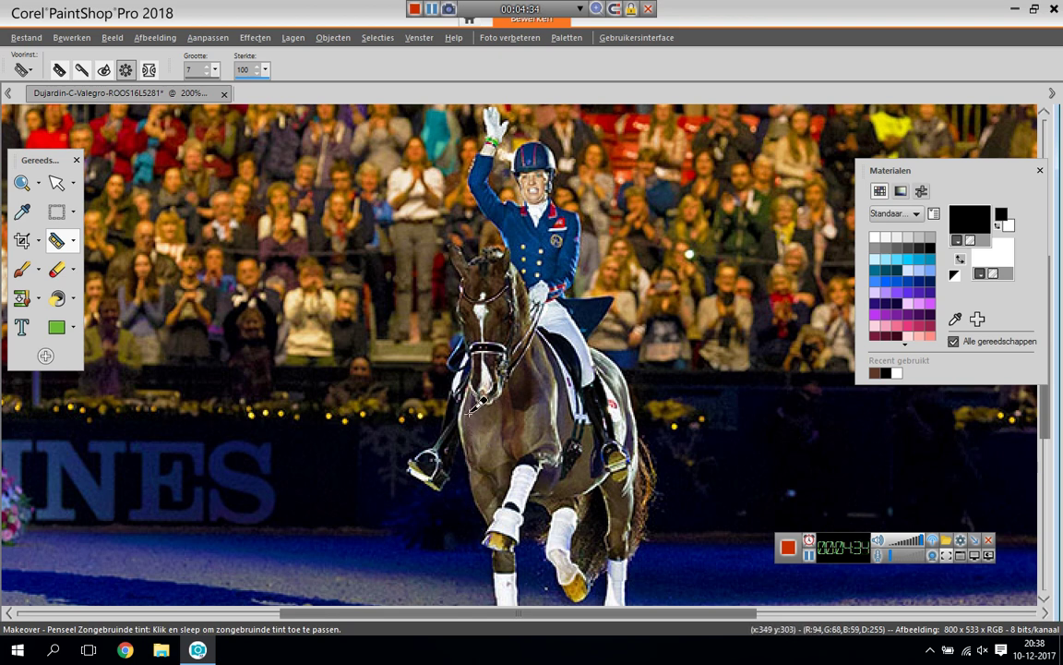
mouse_move(494, 452)
mouse_down()
mouse_move(508, 438)
mouse_move(494, 408)
mouse_move(503, 426)
mouse_move(470, 393)
mouse_up()
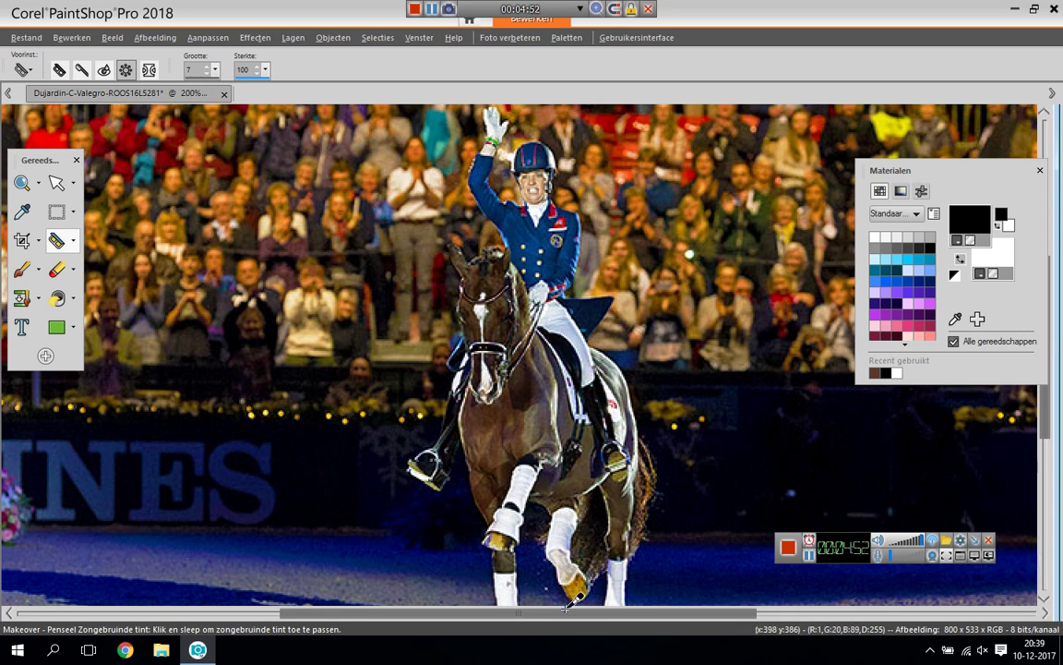
drag(516, 540, 511, 531)
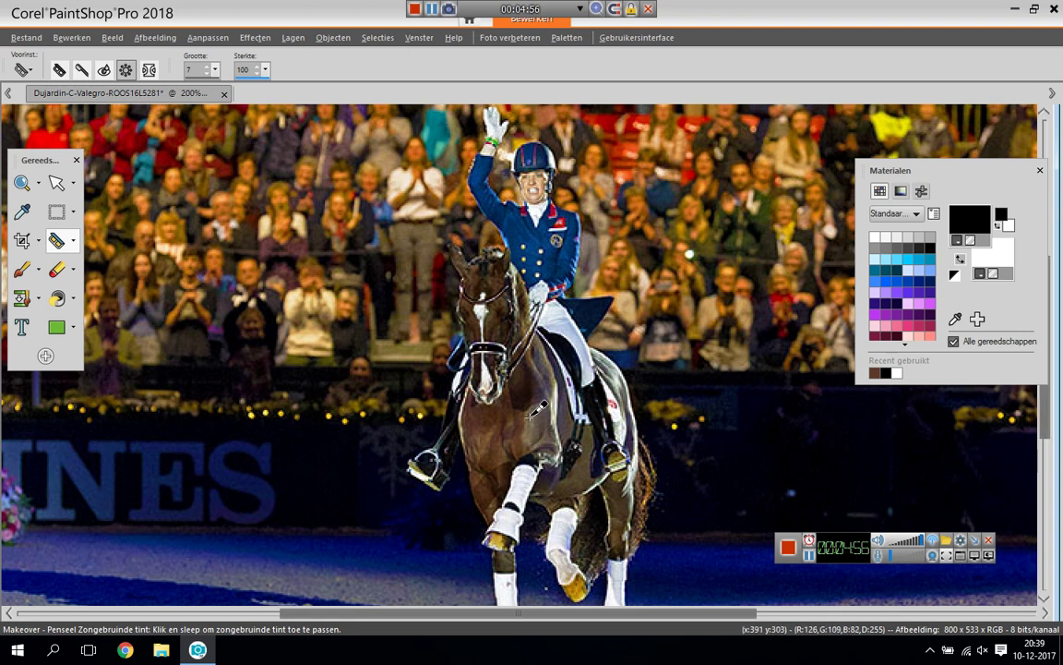
Step: Stroke the size-7 suntan brush down the horse's neck and over its hind leg
mouse_move(552, 334)
mouse_down()
mouse_move(574, 412)
mouse_move(554, 472)
mouse_move(546, 375)
mouse_move(565, 456)
mouse_move(572, 434)
mouse_move(600, 426)
mouse_move(595, 478)
mouse_move(491, 436)
mouse_move(553, 494)
mouse_move(585, 458)
mouse_move(572, 560)
mouse_up()
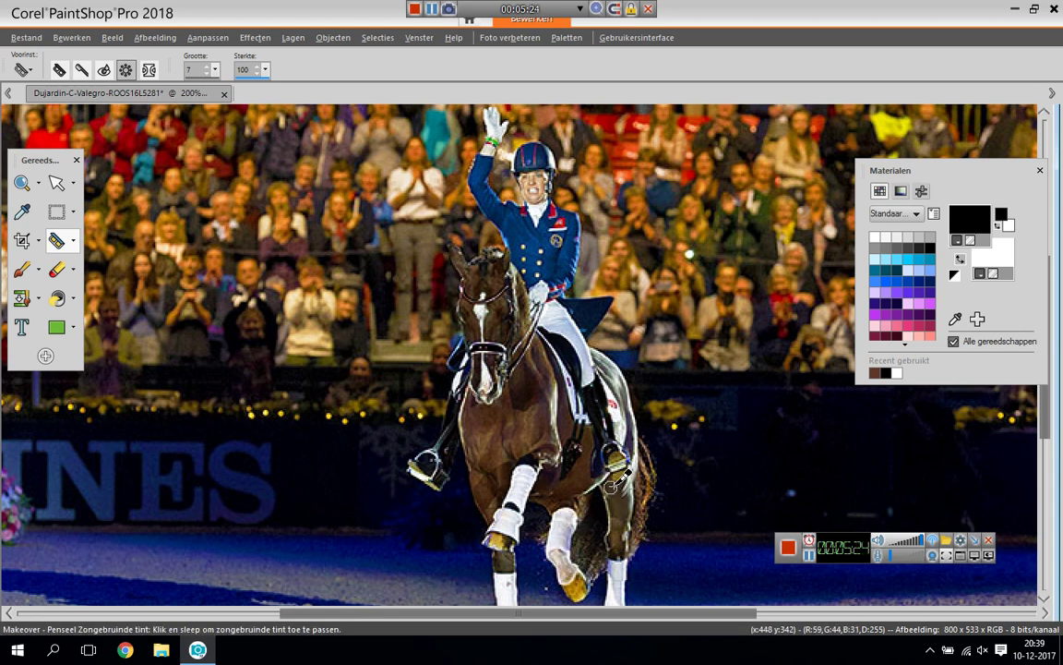
mouse_move(600, 480)
mouse_down()
mouse_move(620, 549)
mouse_move(641, 440)
mouse_move(625, 358)
mouse_move(609, 346)
mouse_move(635, 406)
mouse_up()
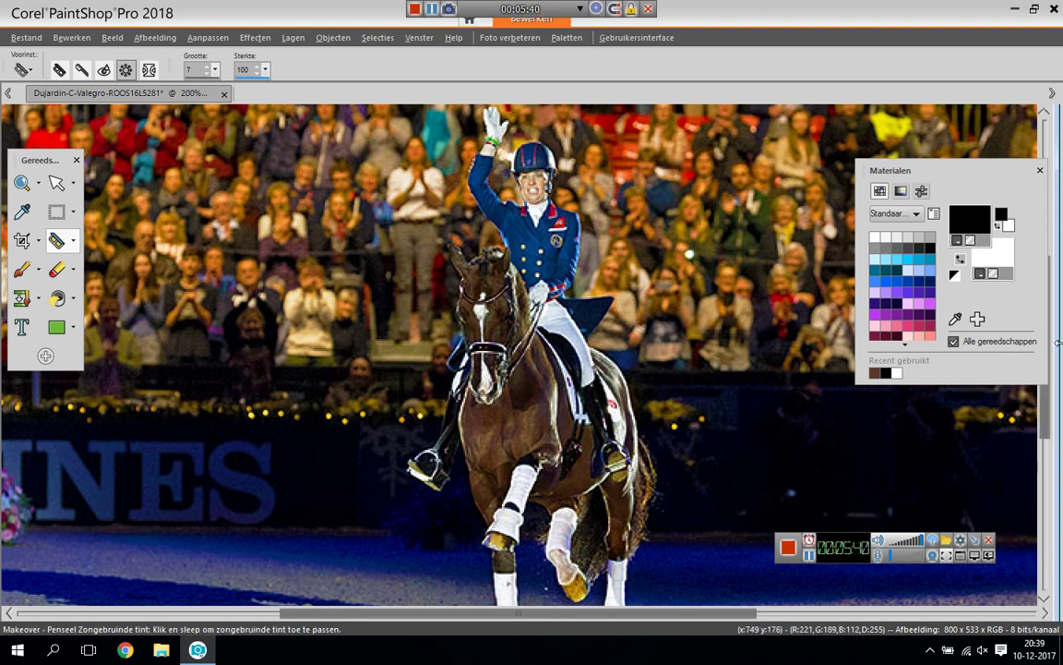
Step: Scroll to the rider and tan the rider's face, jacket and chest
scroll(626, 471, down, 3)
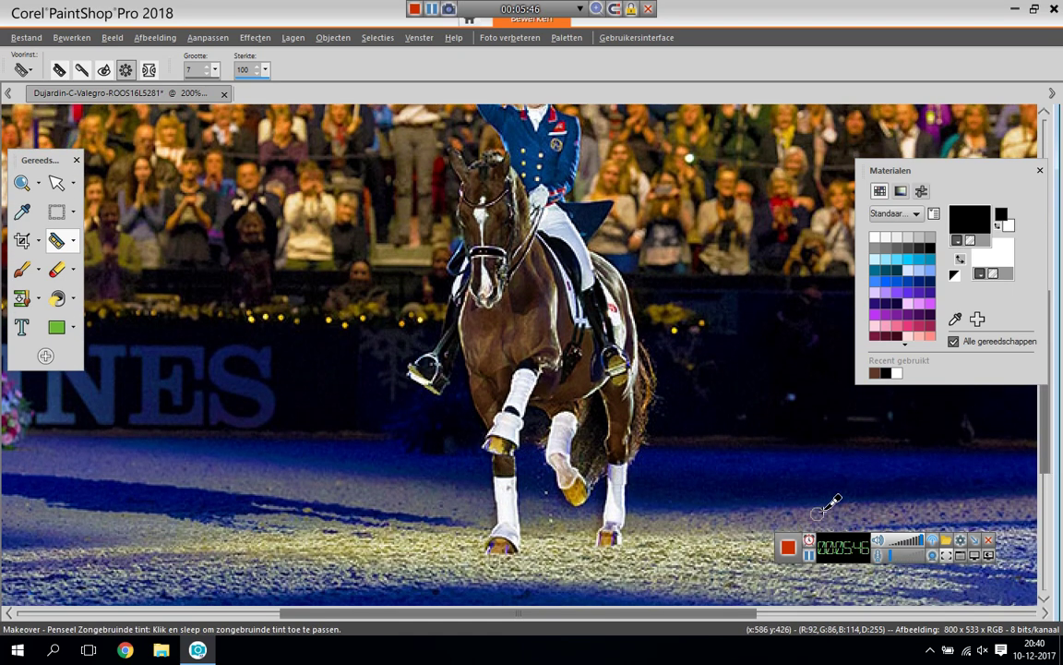
drag(1049, 477, 1046, 407)
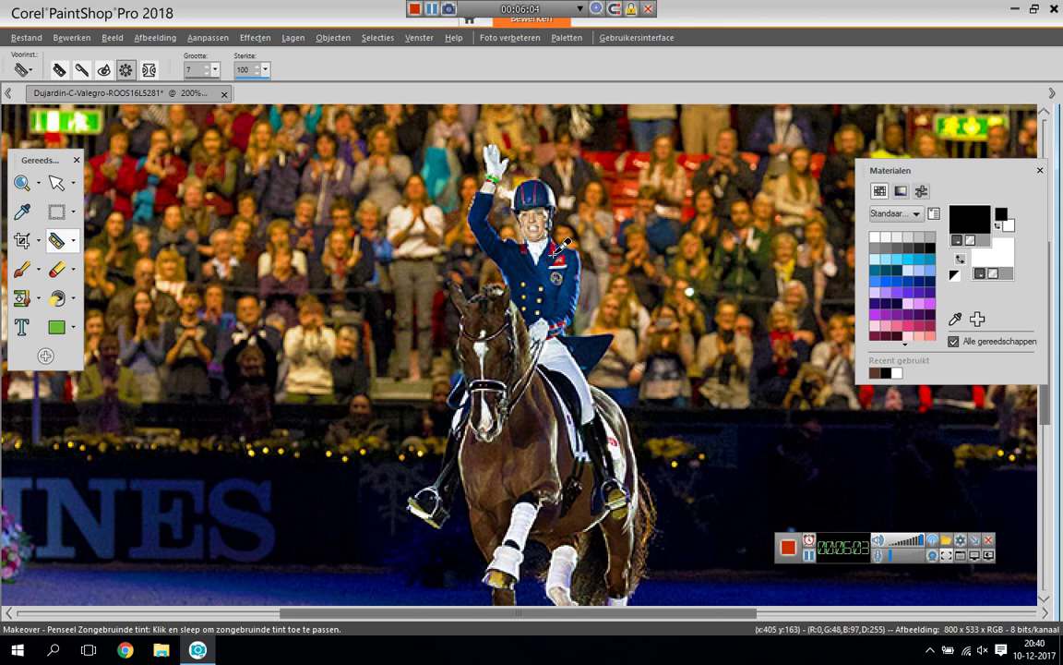
mouse_move(562, 233)
mouse_down()
mouse_move(583, 307)
mouse_move(579, 266)
mouse_move(558, 318)
mouse_up()
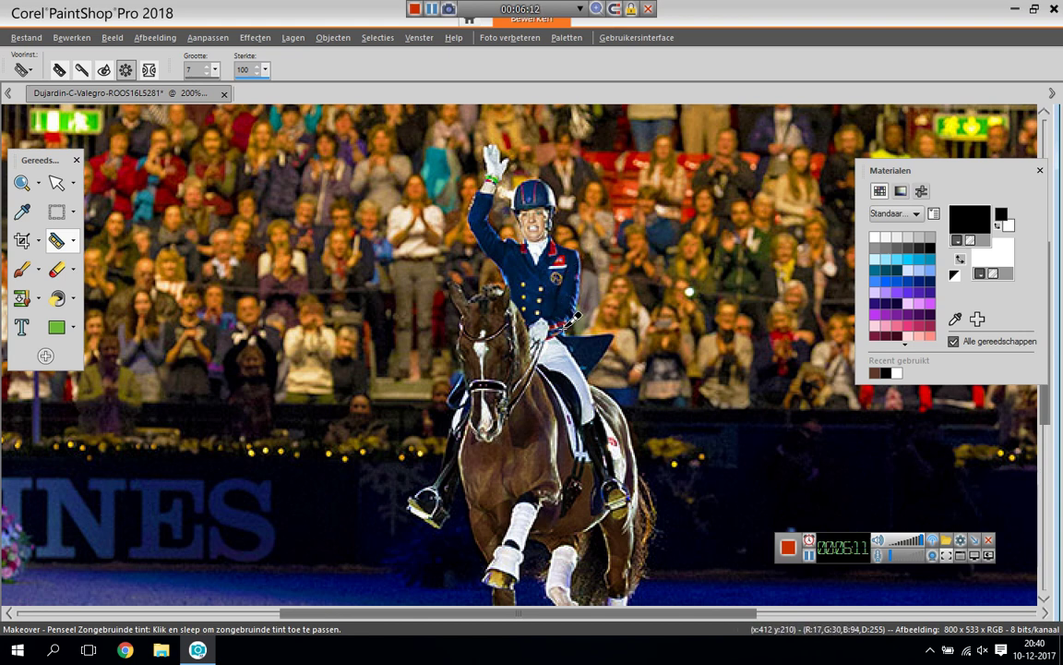
drag(565, 321, 571, 325)
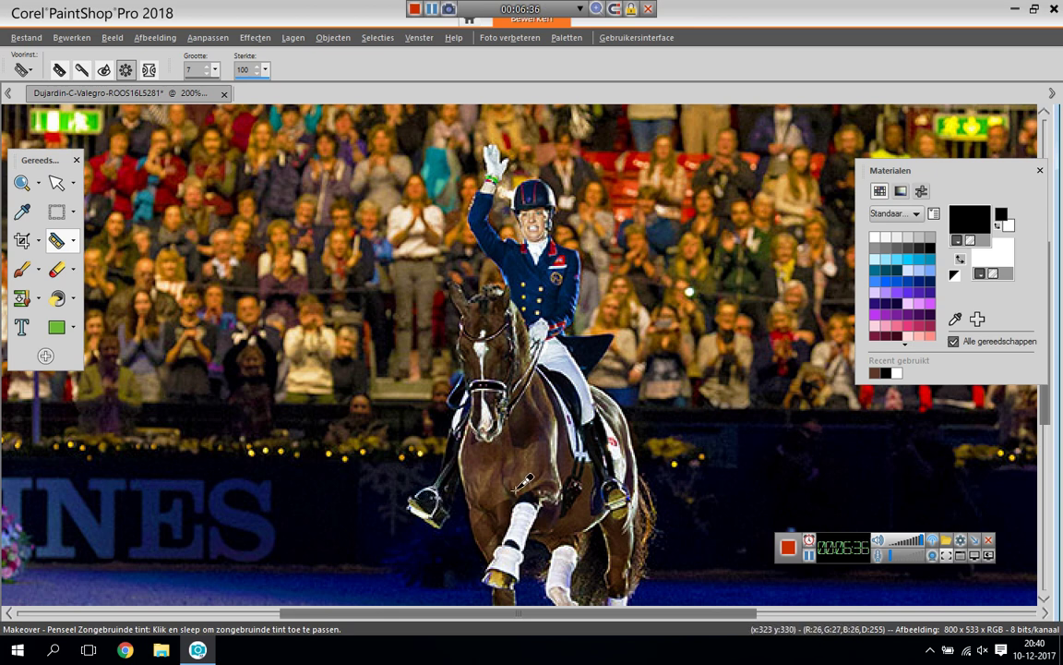
Step: Tint spots on the horse's body and leg, then zoom out to 150%
click(540, 443)
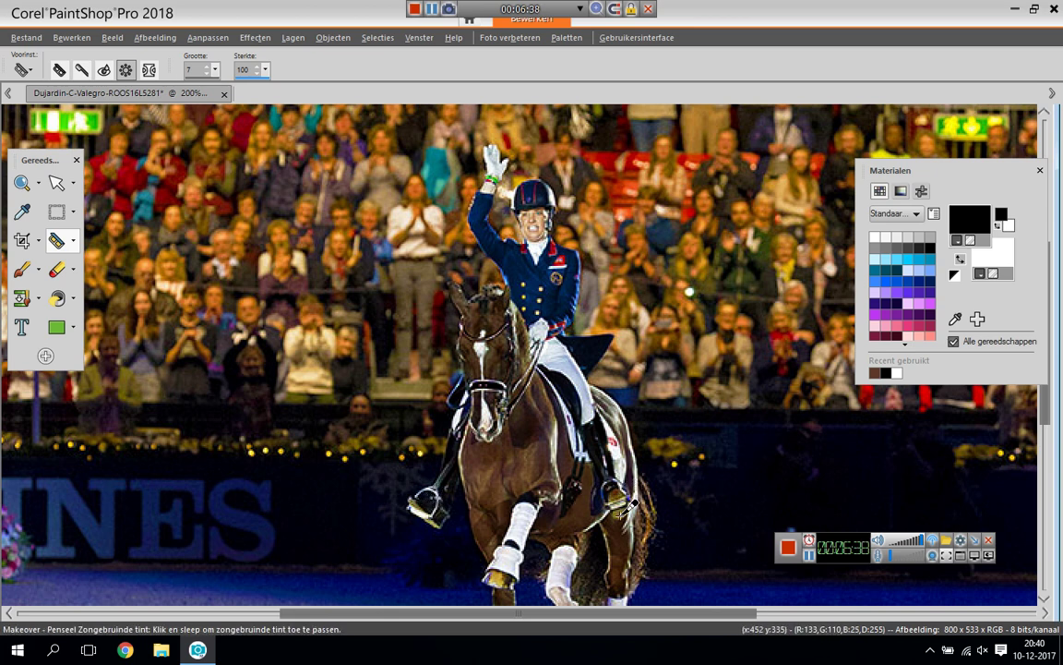
click(612, 496)
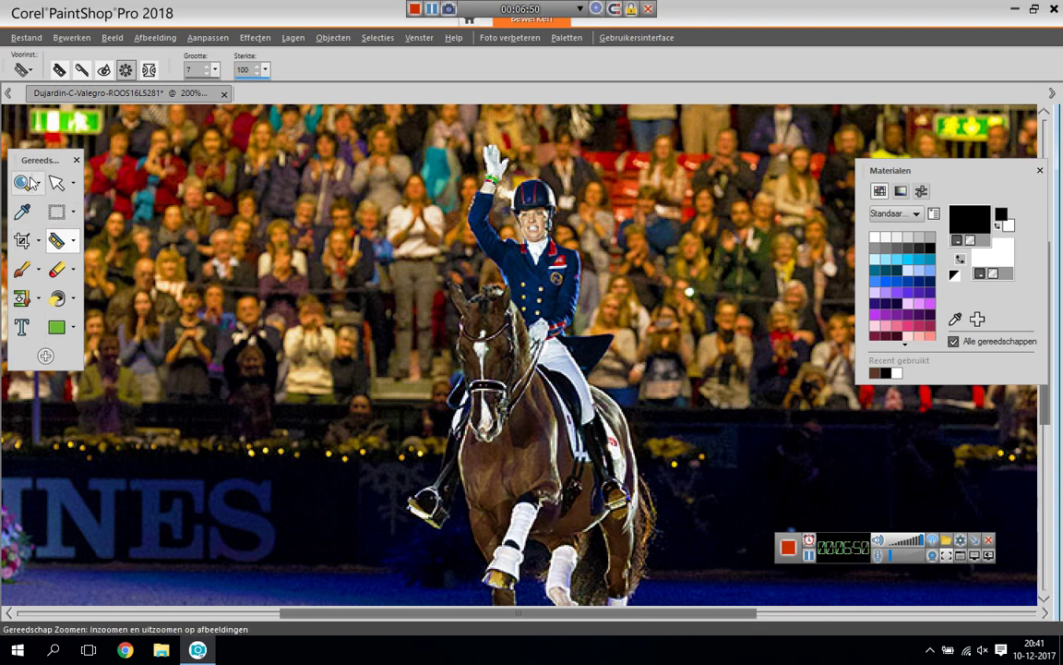
key(z)
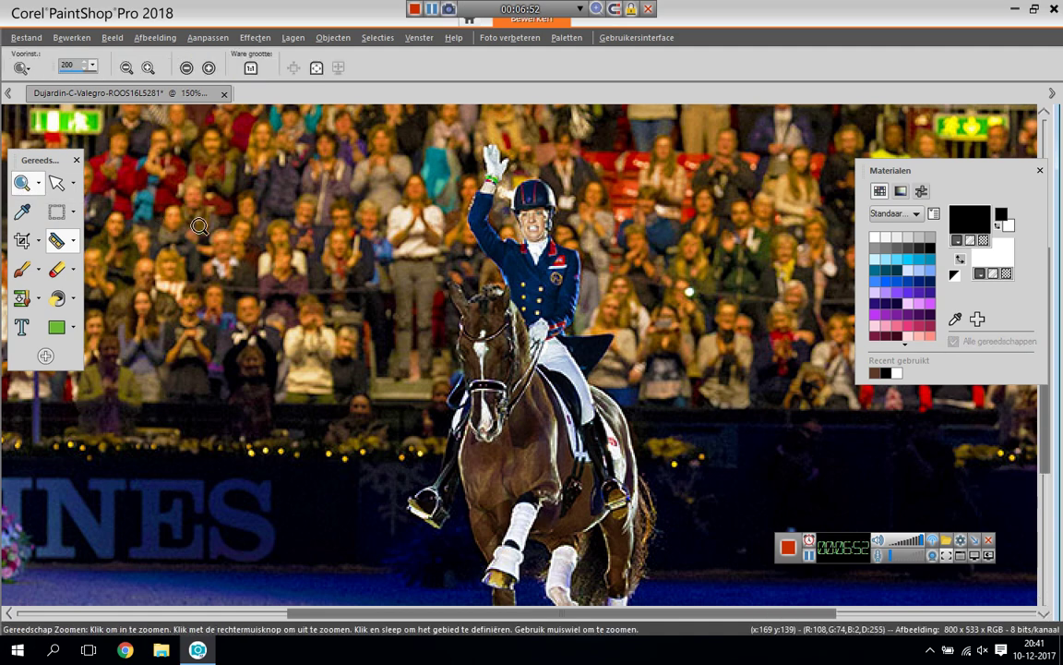
right_click(200, 226)
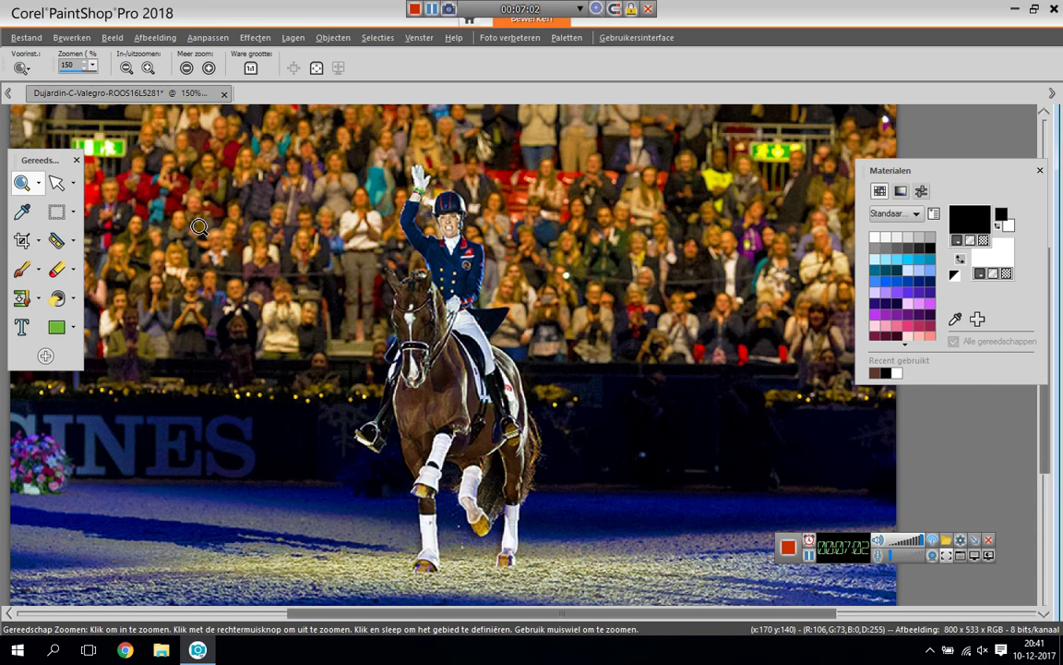
Step: Apply Fill Light/Clarity to the dressage photo with fill light 0 and clarity 40
click(154, 38)
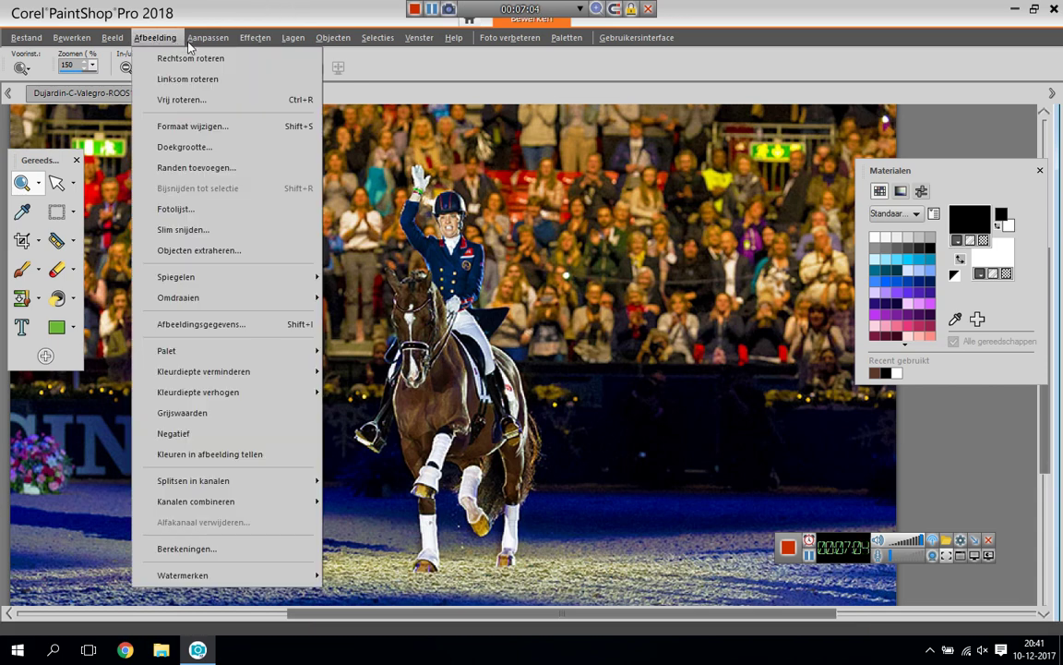
mouse_move(253, 194)
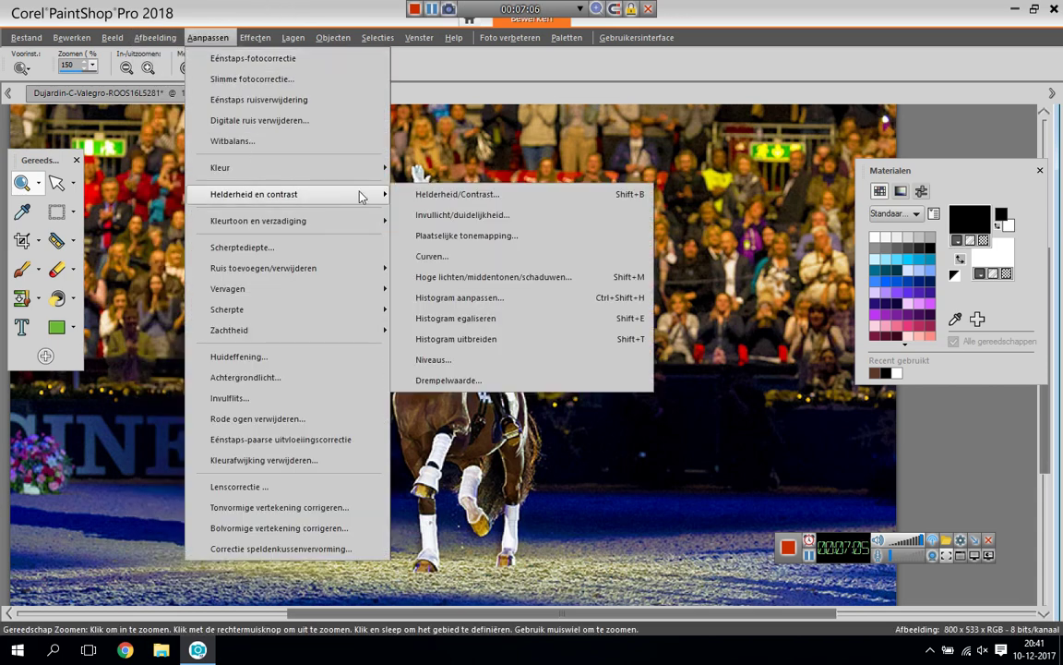
click(424, 216)
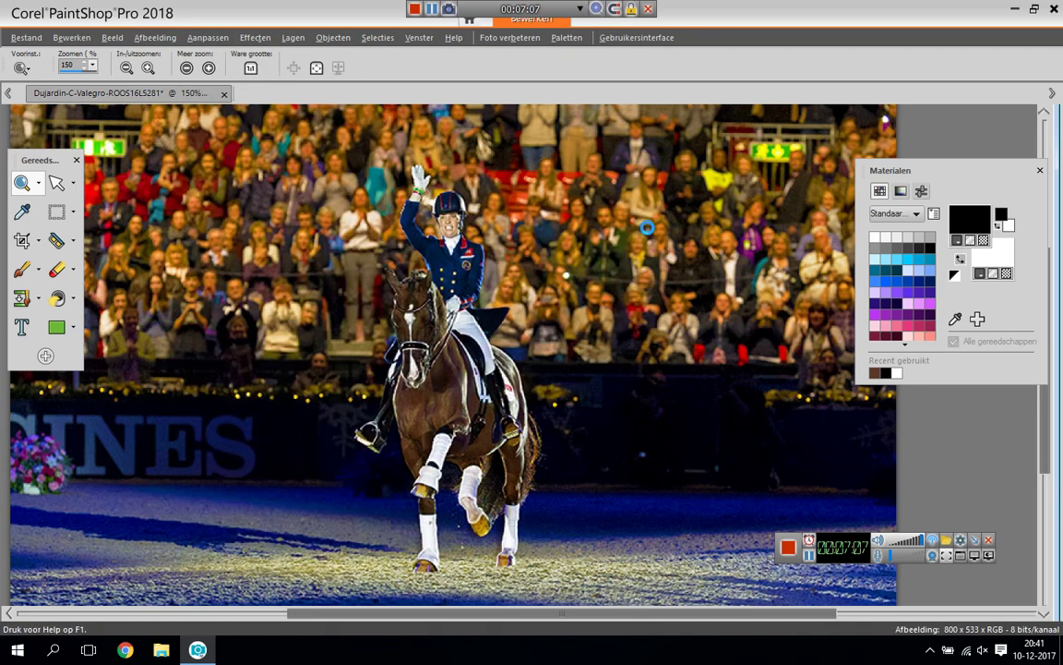
drag(578, 224, 771, 252)
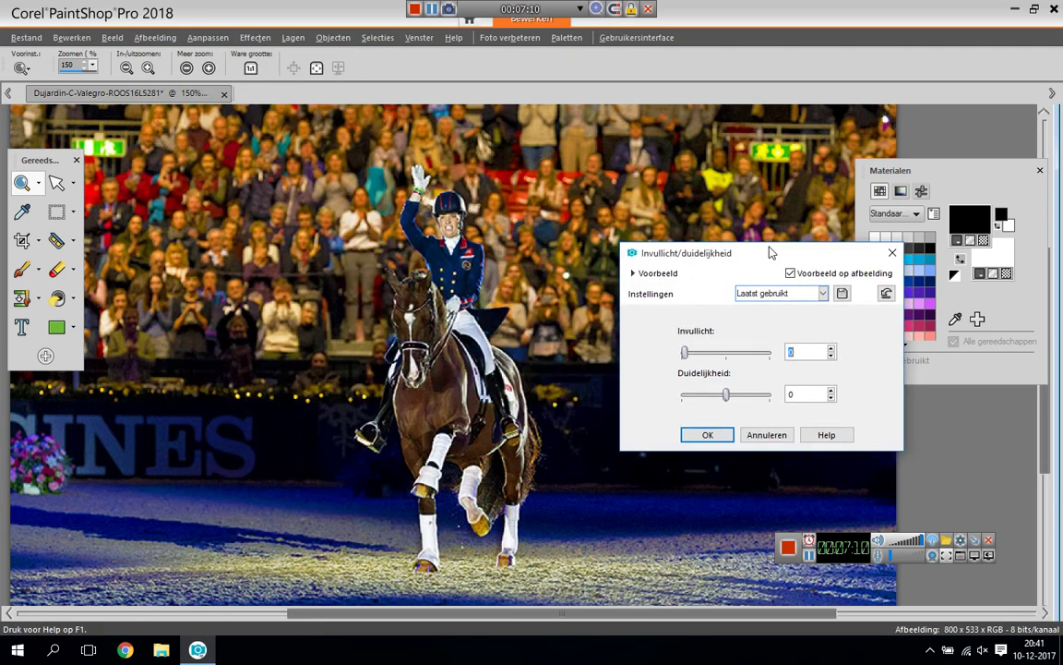
mouse_move(695, 362)
mouse_down()
mouse_move(750, 362)
mouse_move(660, 367)
mouse_up()
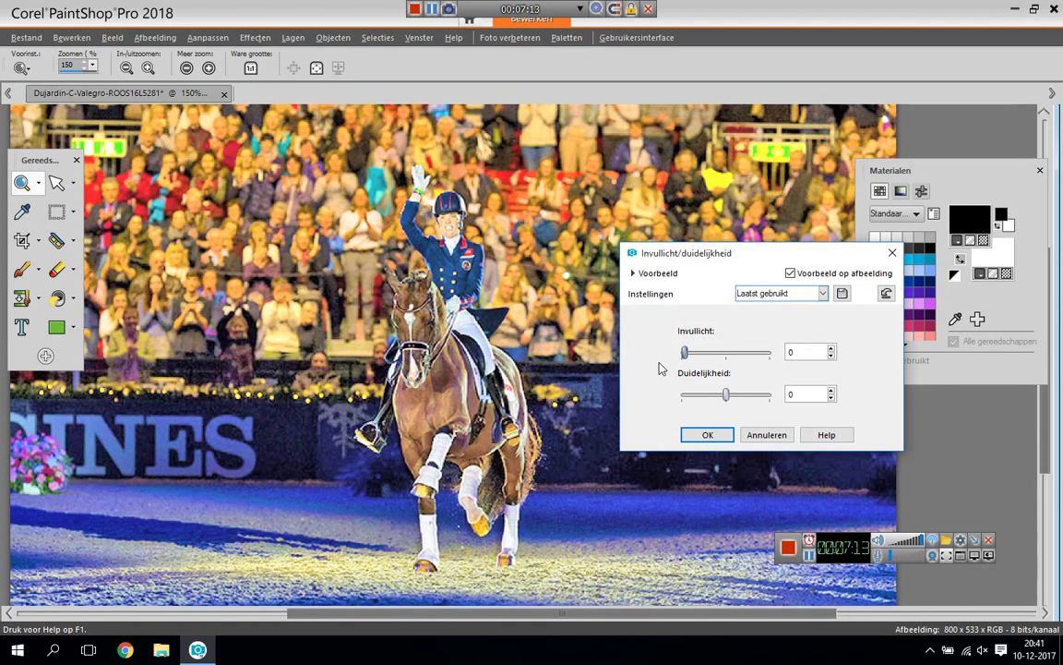
mouse_move(728, 399)
mouse_down()
mouse_move(758, 399)
mouse_move(743, 399)
mouse_up()
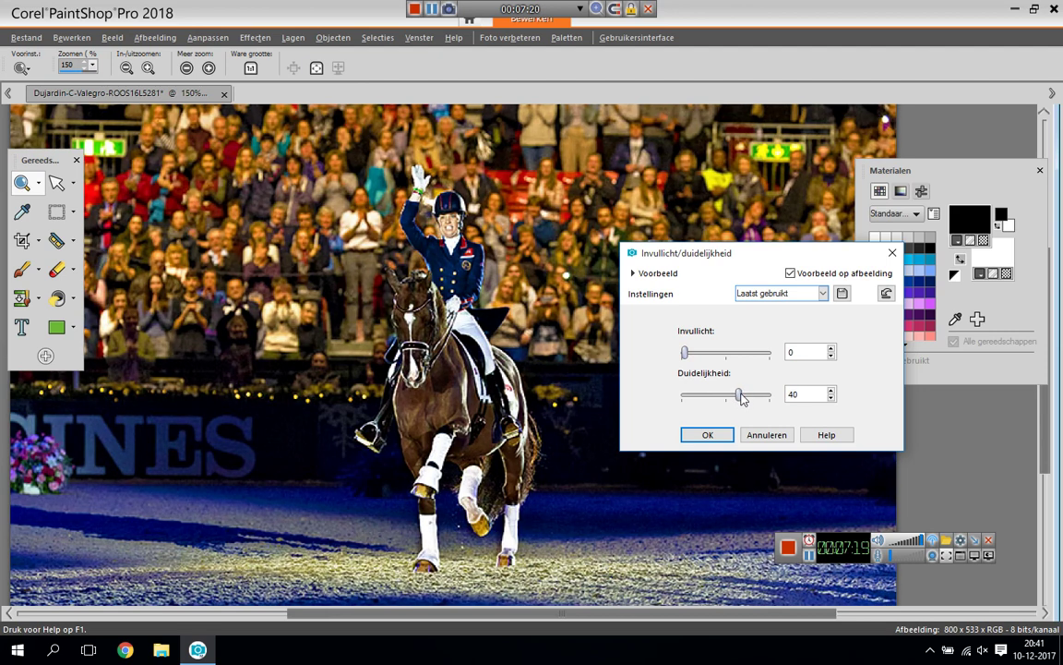
click(707, 435)
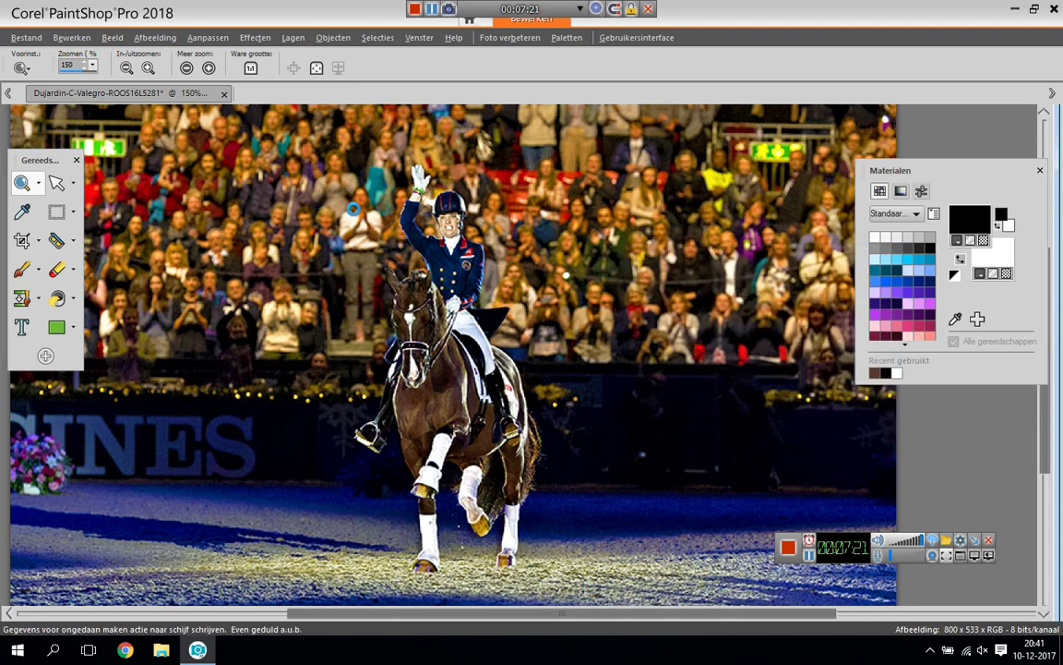
click(190, 41)
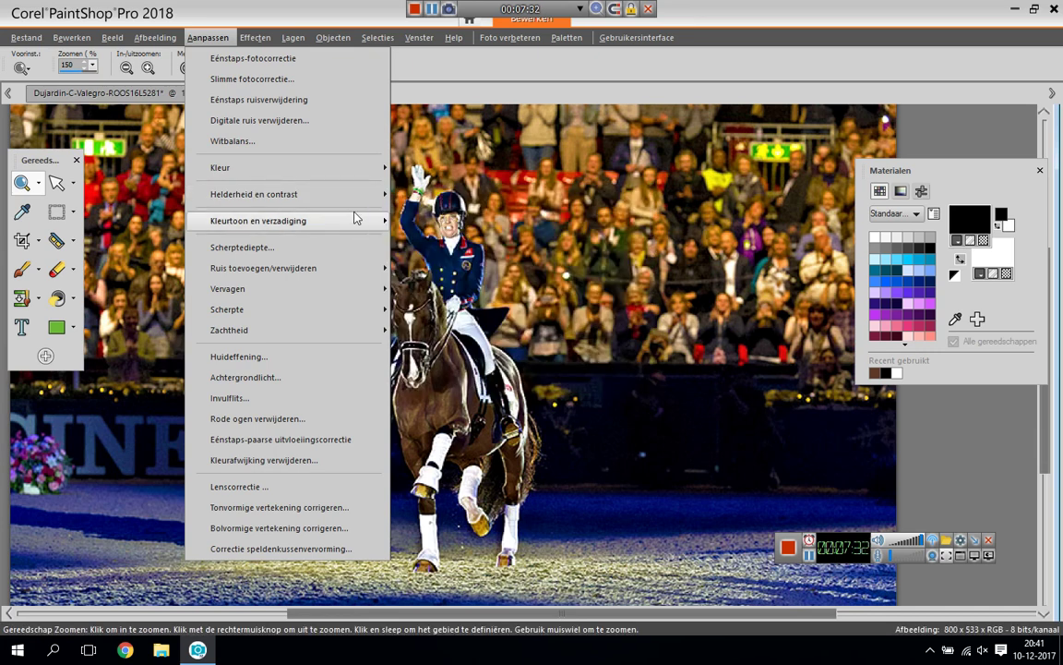
mouse_move(263, 268)
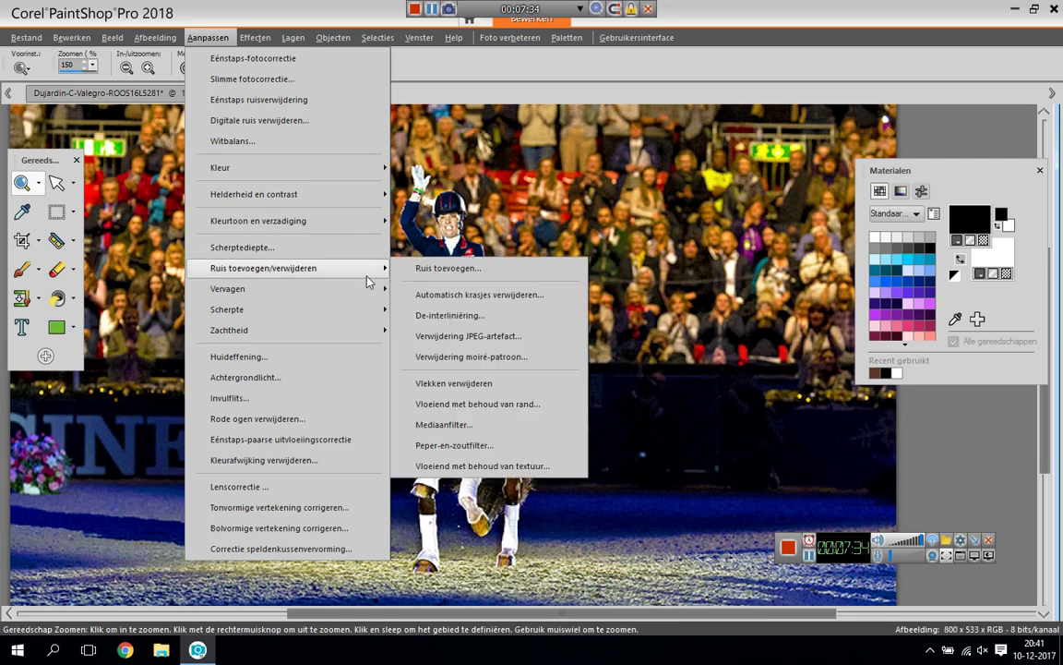
click(363, 376)
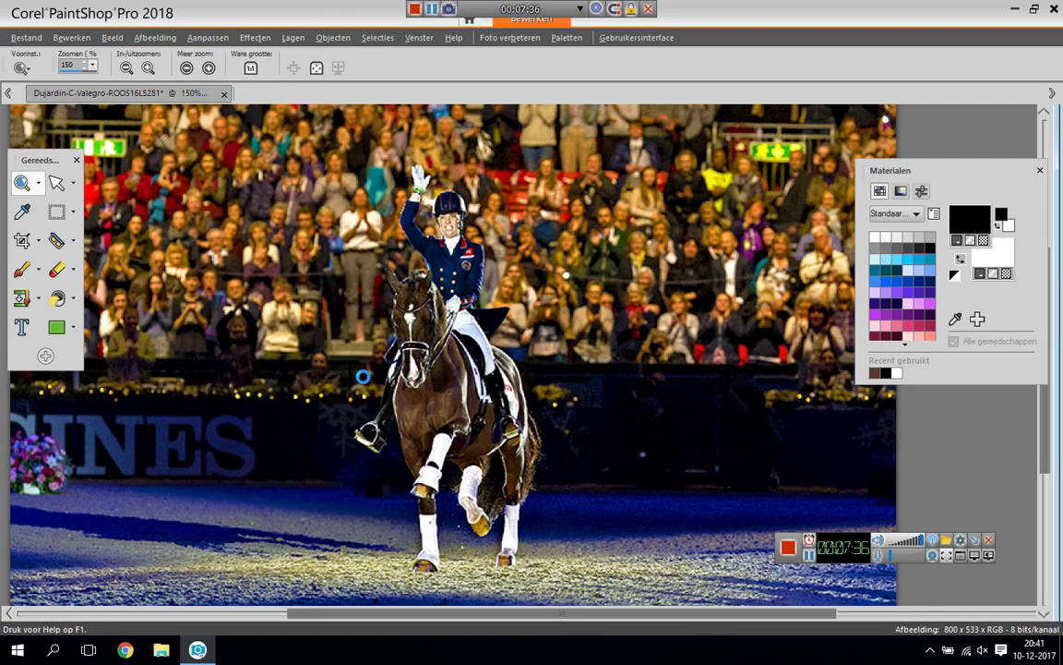
drag(586, 251, 853, 285)
drag(776, 350, 752, 349)
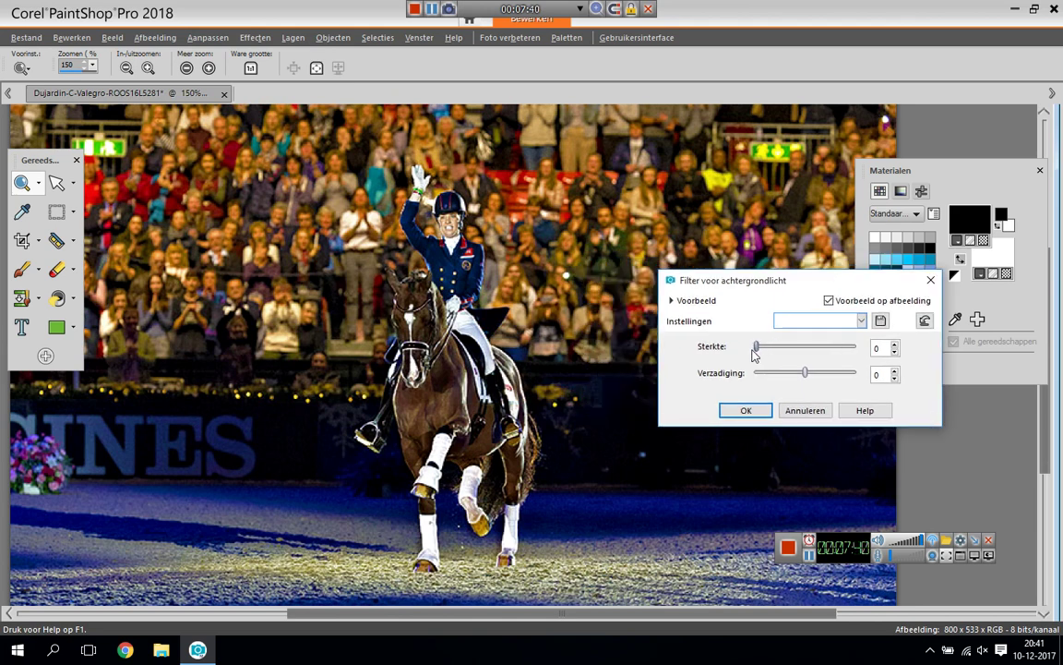
drag(805, 376, 800, 375)
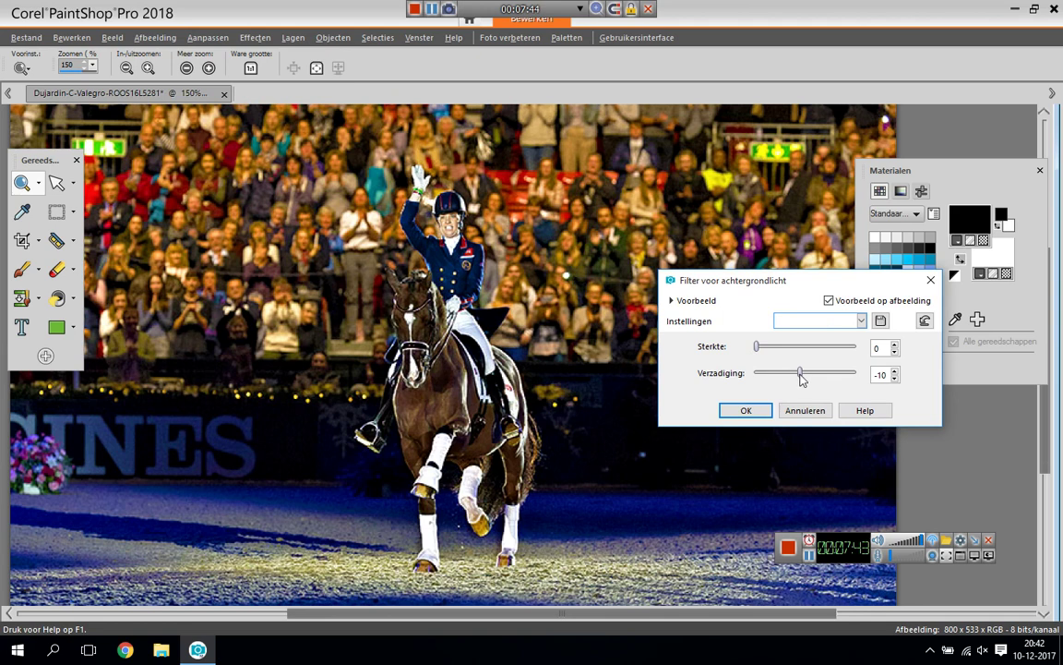
click(757, 374)
drag(759, 377, 875, 389)
mouse_move(763, 349)
mouse_down()
mouse_move(859, 357)
mouse_move(721, 373)
mouse_up()
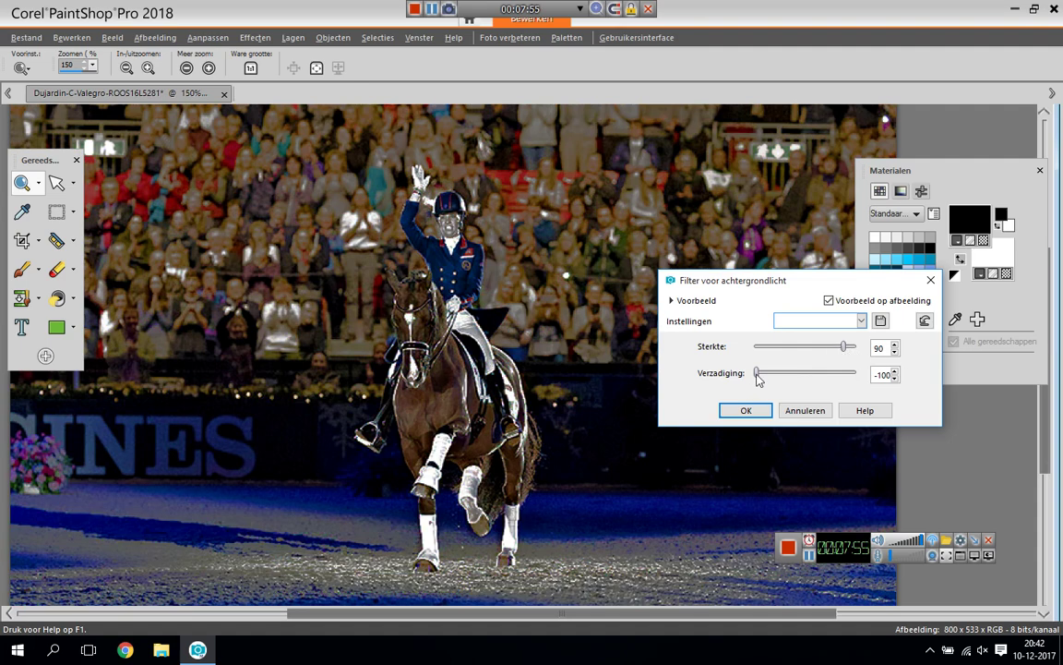
mouse_move(757, 373)
mouse_down()
mouse_move(847, 374)
mouse_move(838, 375)
mouse_move(866, 355)
mouse_up()
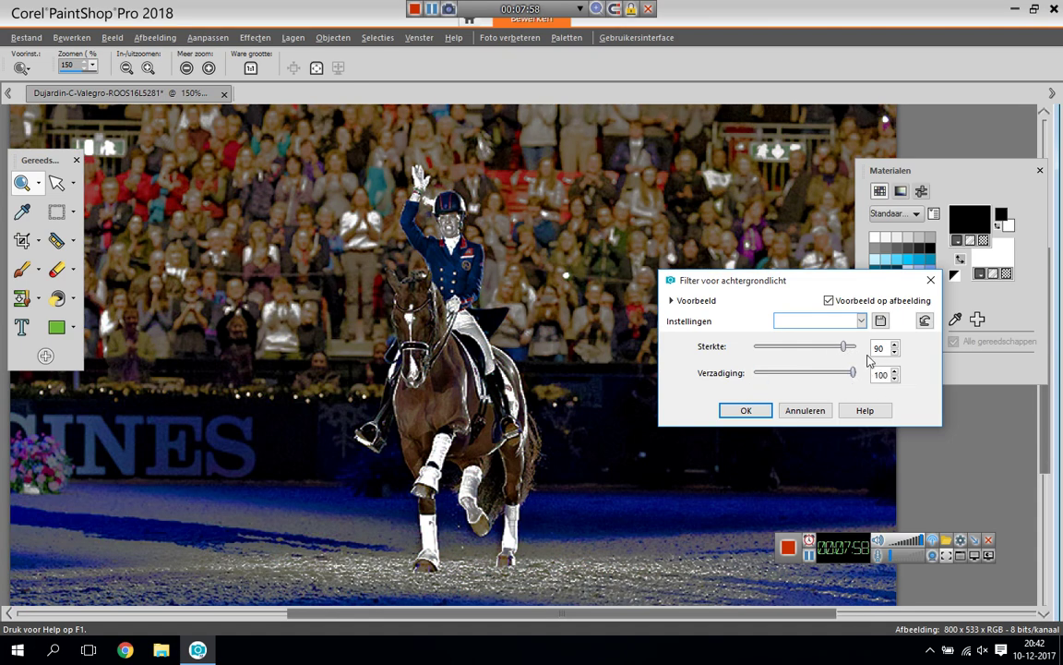
click(805, 410)
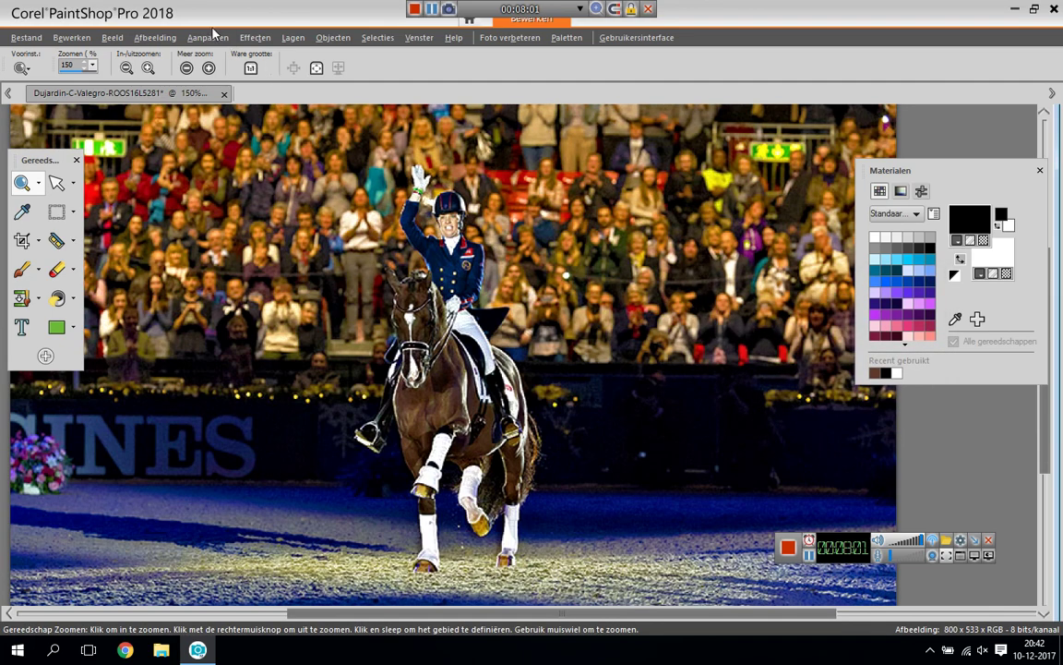
Step: Apply High-pass Sharpen with range 10, strength 15 and Hard Light blend mode
click(207, 37)
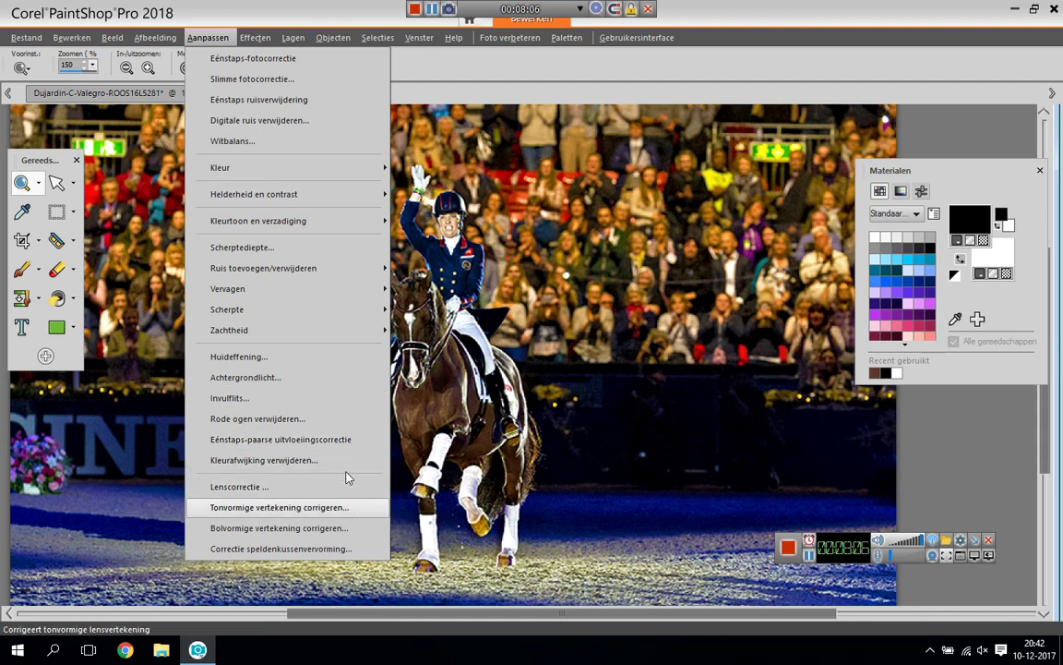
mouse_move(228, 309)
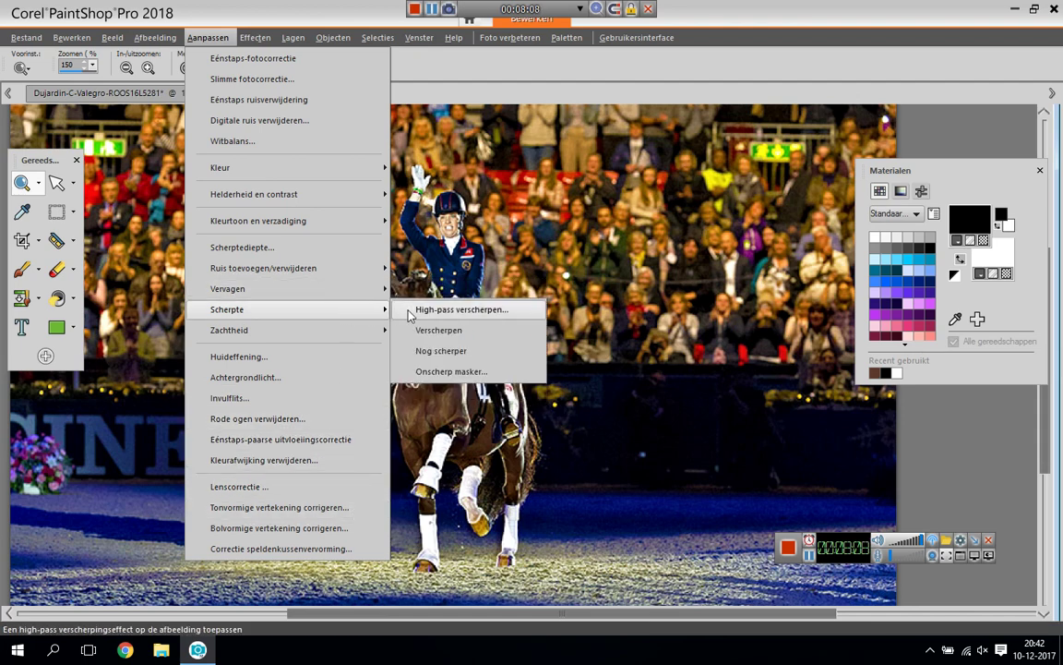
click(452, 310)
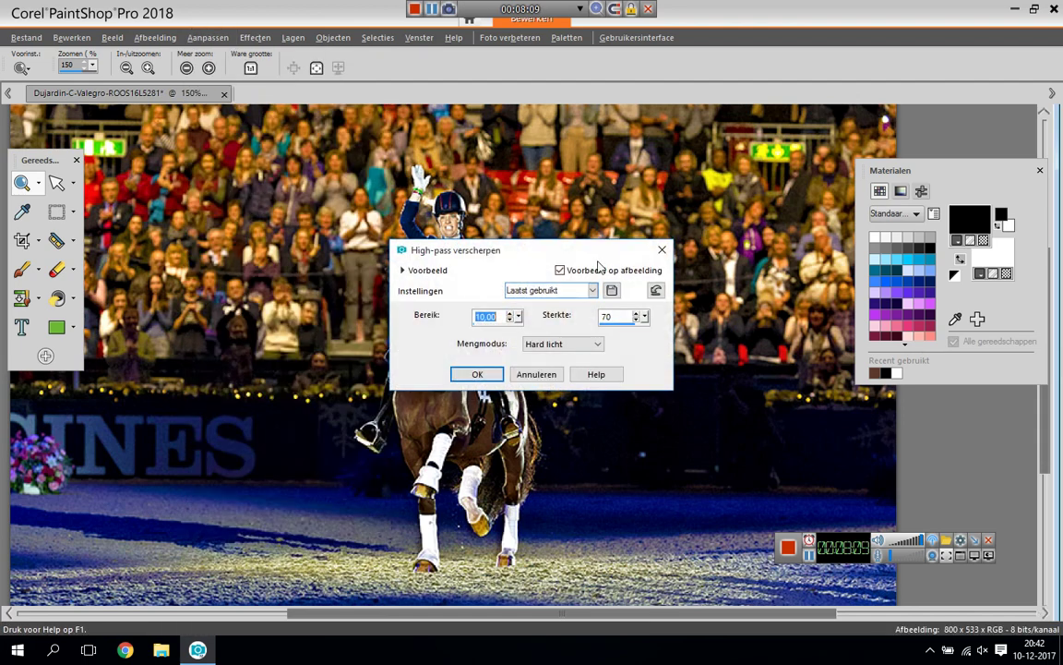
drag(591, 246, 791, 253)
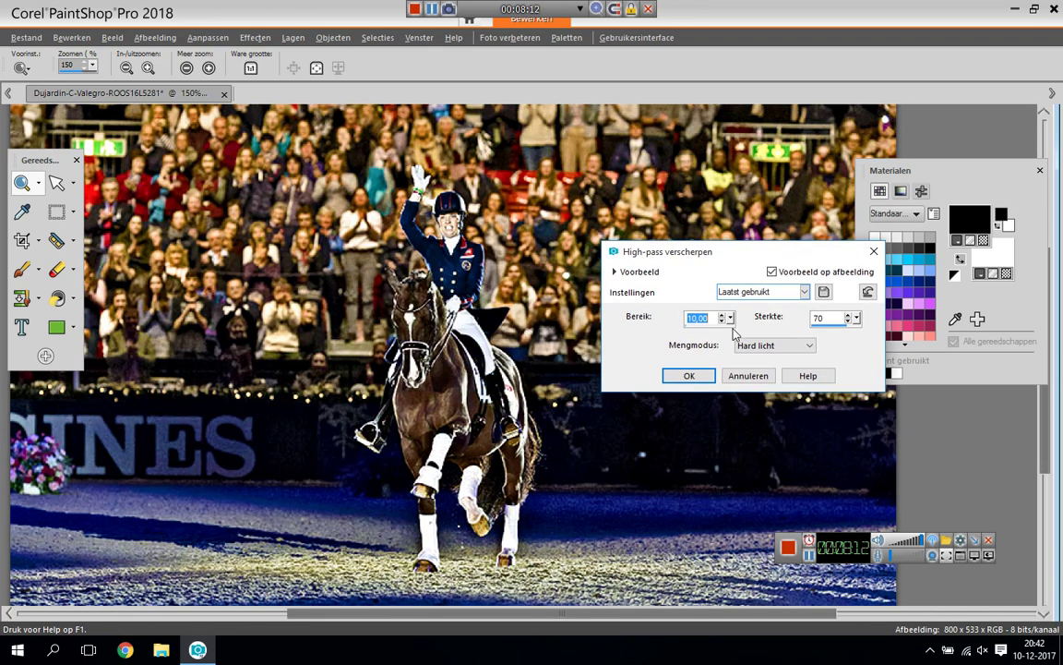
drag(856, 326, 813, 341)
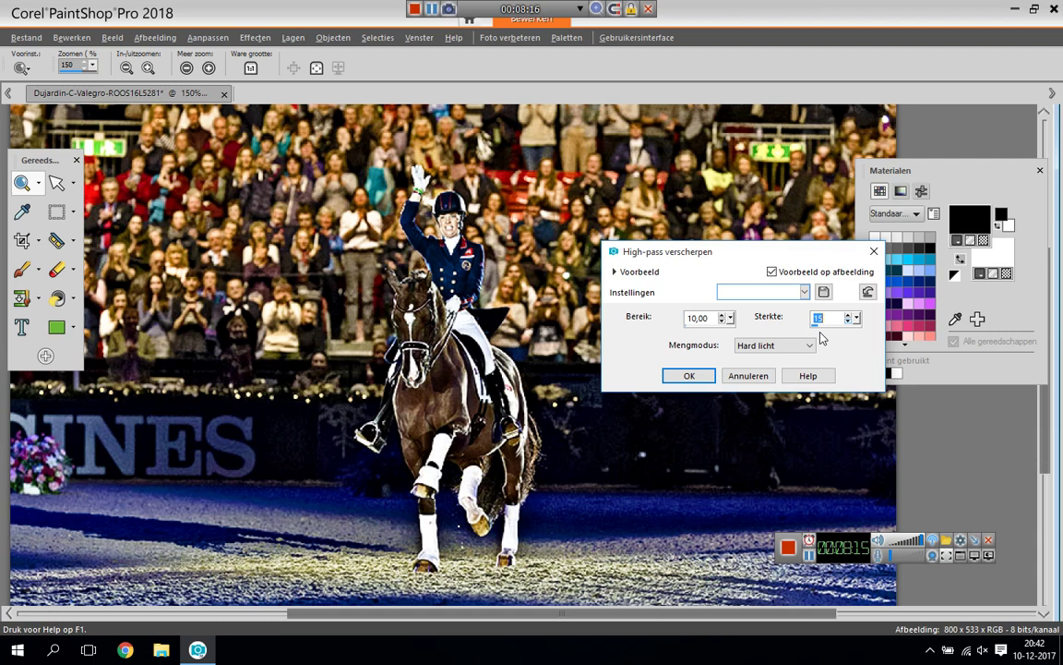
click(688, 374)
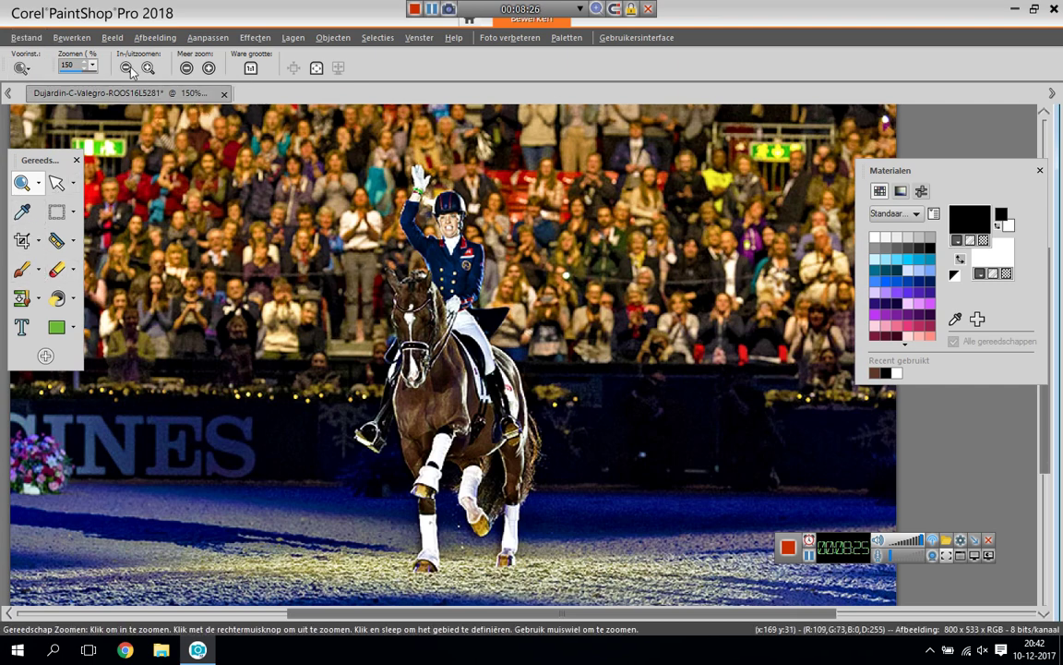
Step: Set the tool options zoom to 100% to view the finished sharpened photo
click(28, 68)
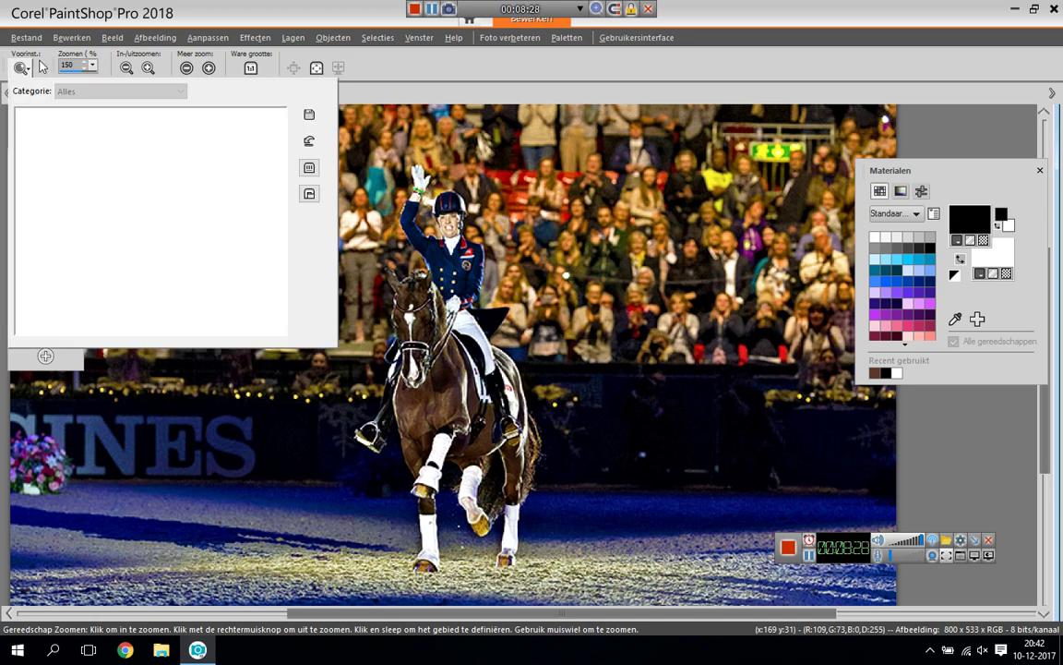
click(40, 61)
click(95, 68)
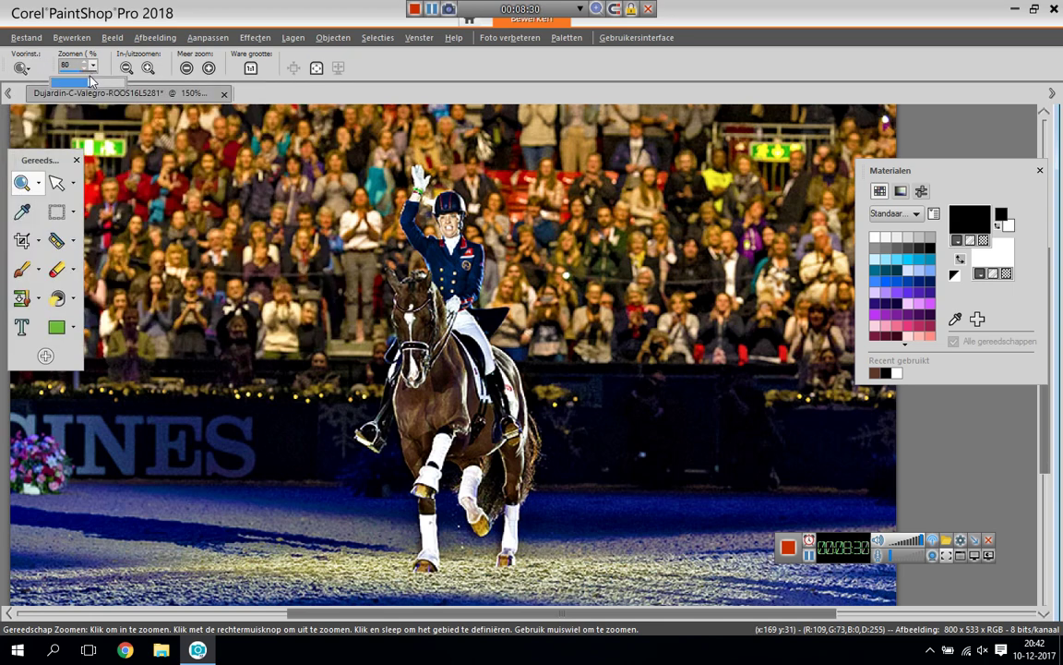
drag(92, 78, 90, 82)
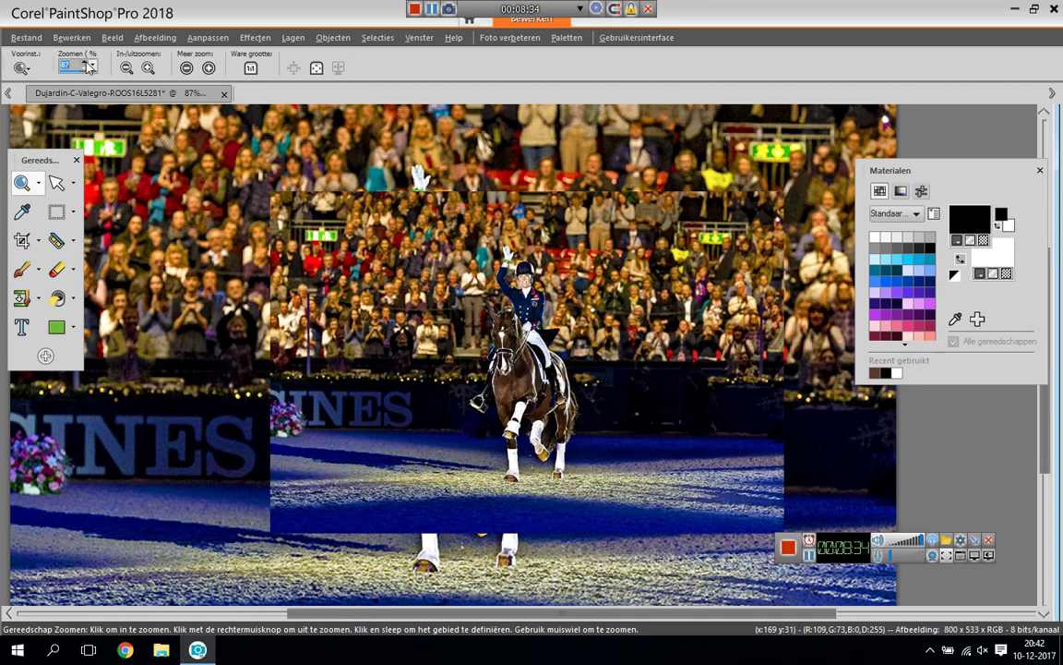
click(89, 67)
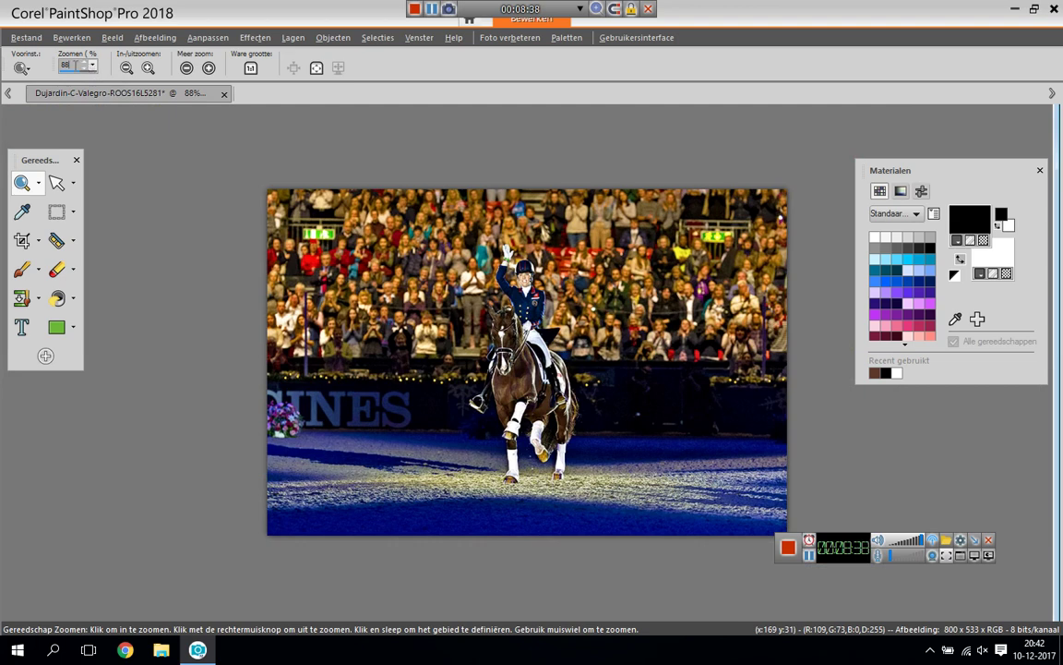
text(100)
key(Return)
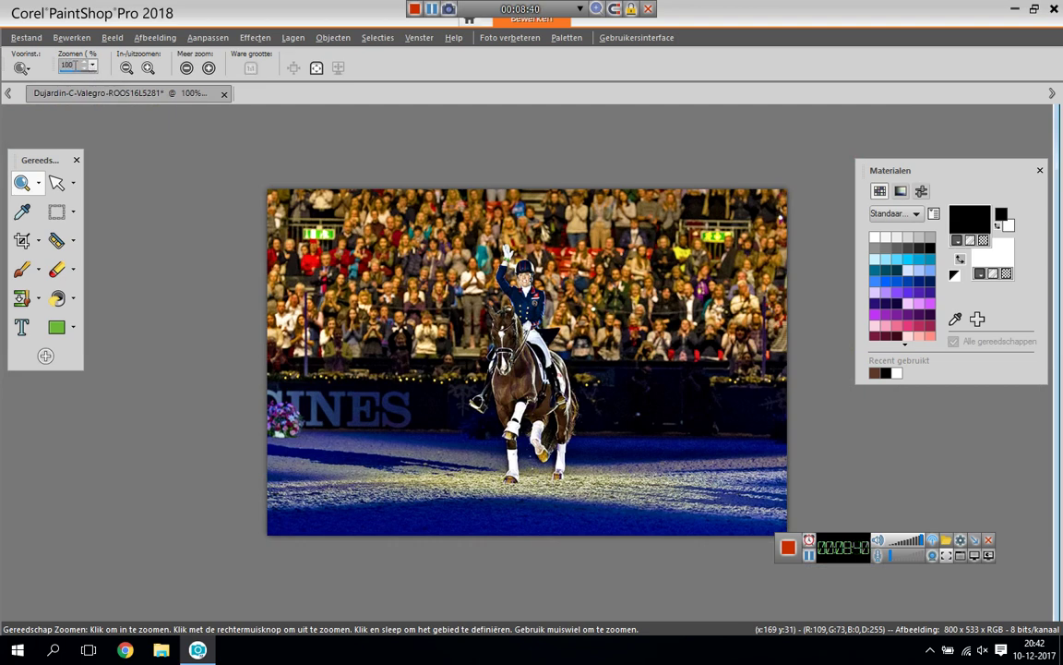